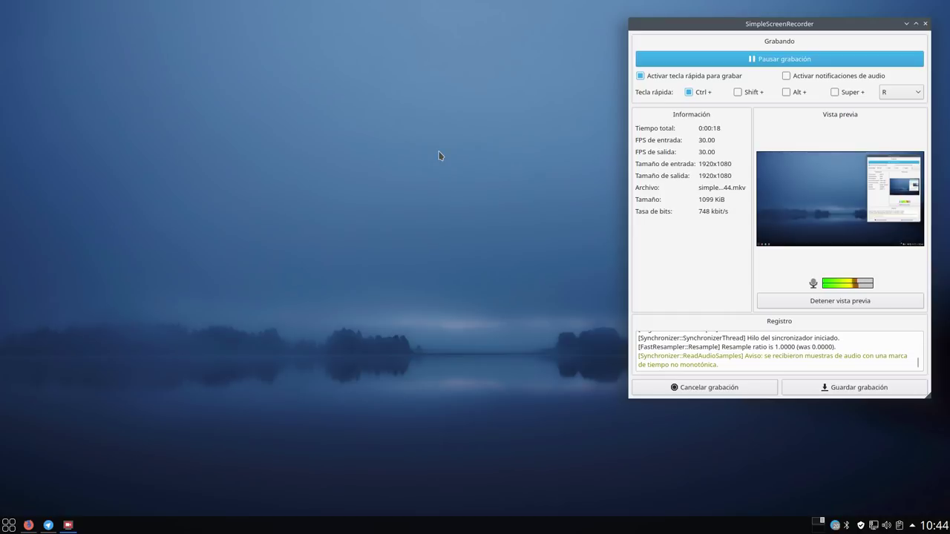
drag(735, 23, 722, 15)
click(8, 526)
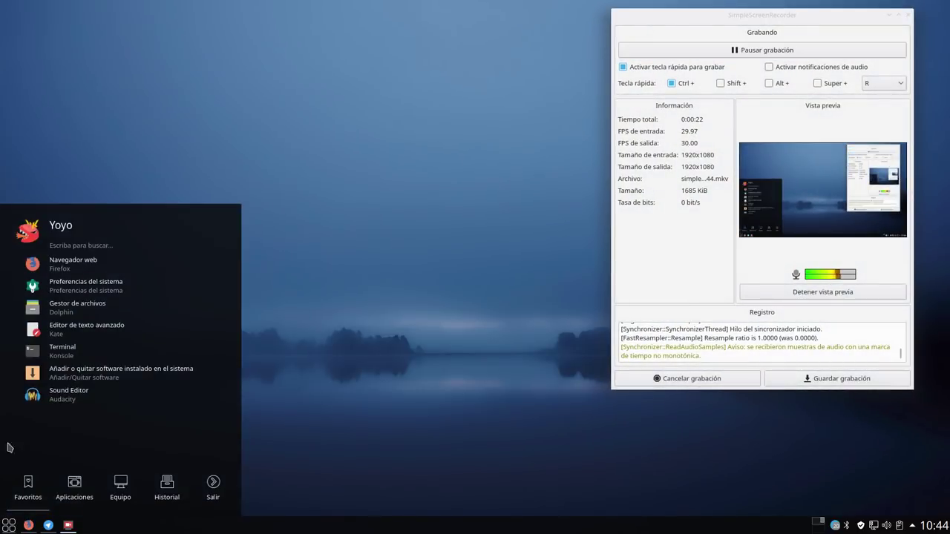
click(75, 487)
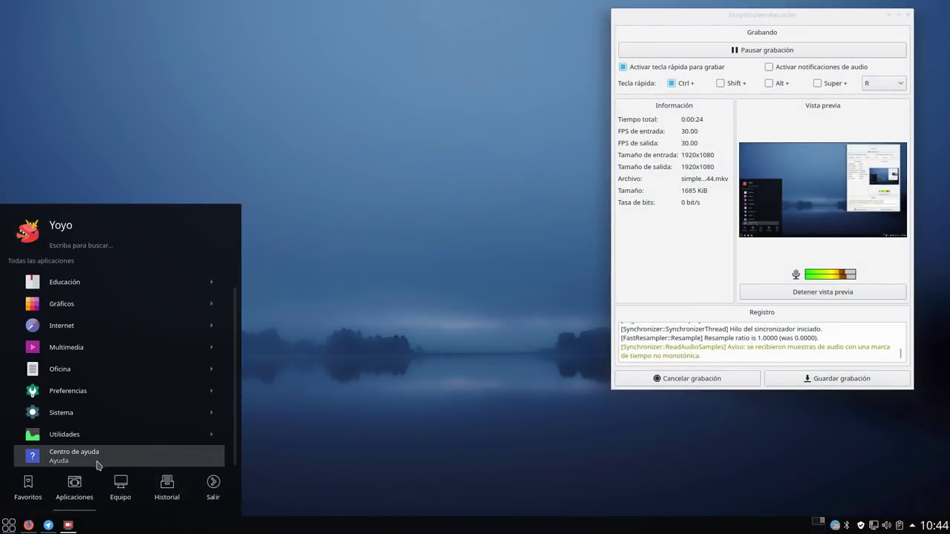
click(121, 486)
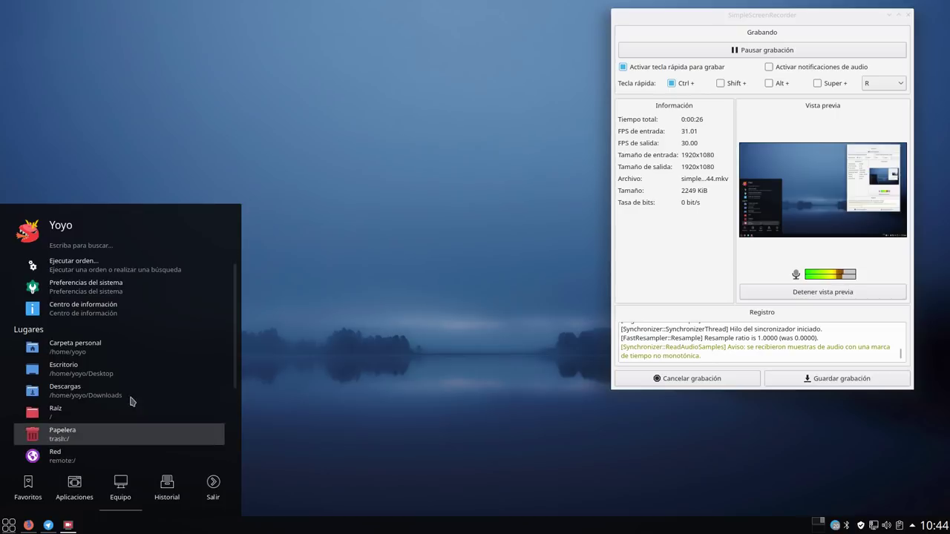
click(282, 89)
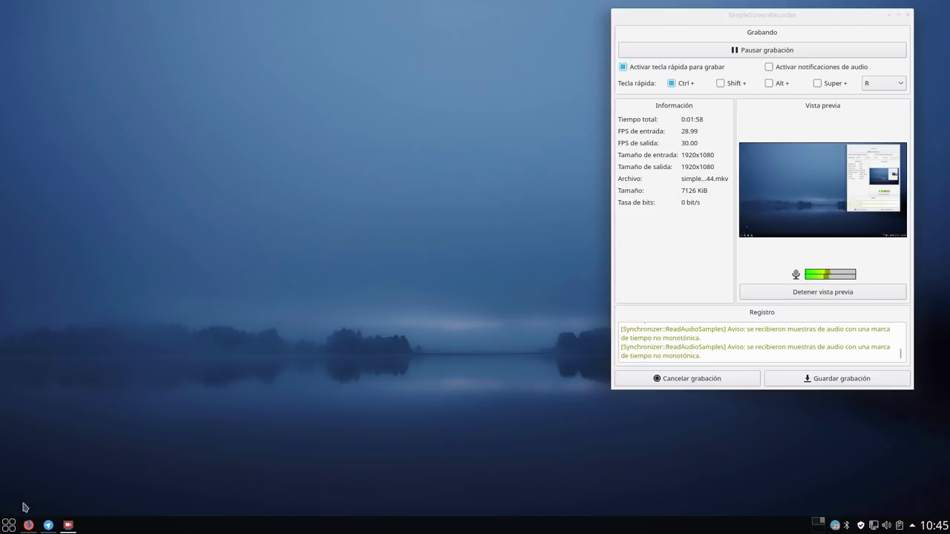
Open the Centro de información from the application launcher to examine the system's logo and details
click(9, 525)
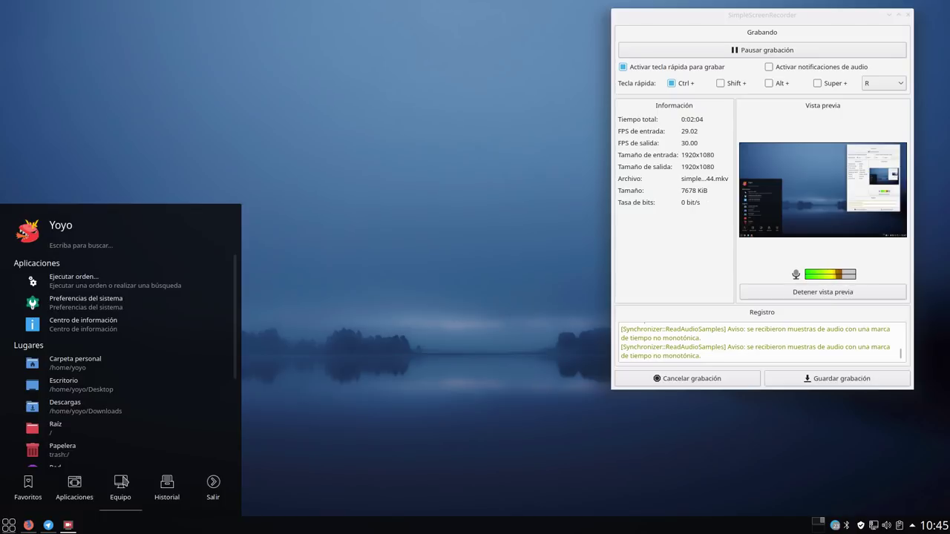
scroll(138, 382, down, 1)
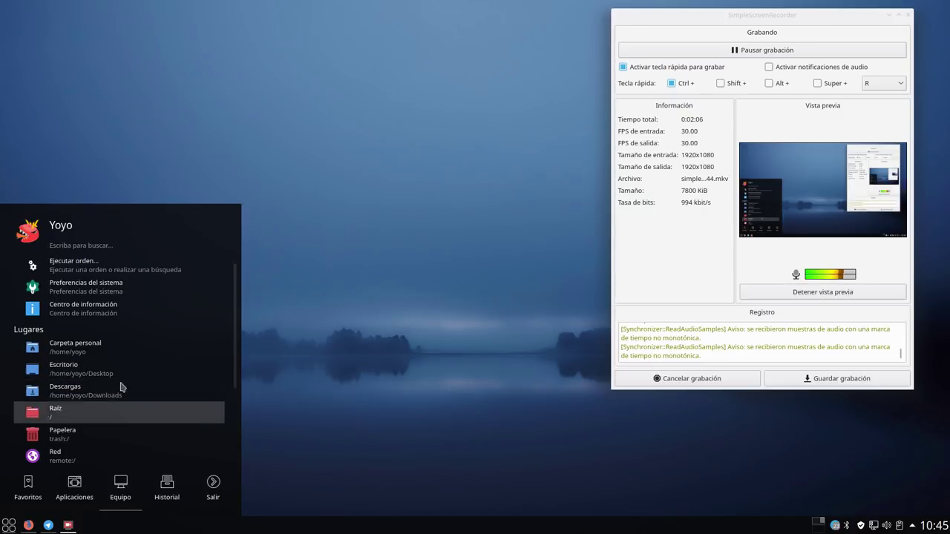
click(113, 313)
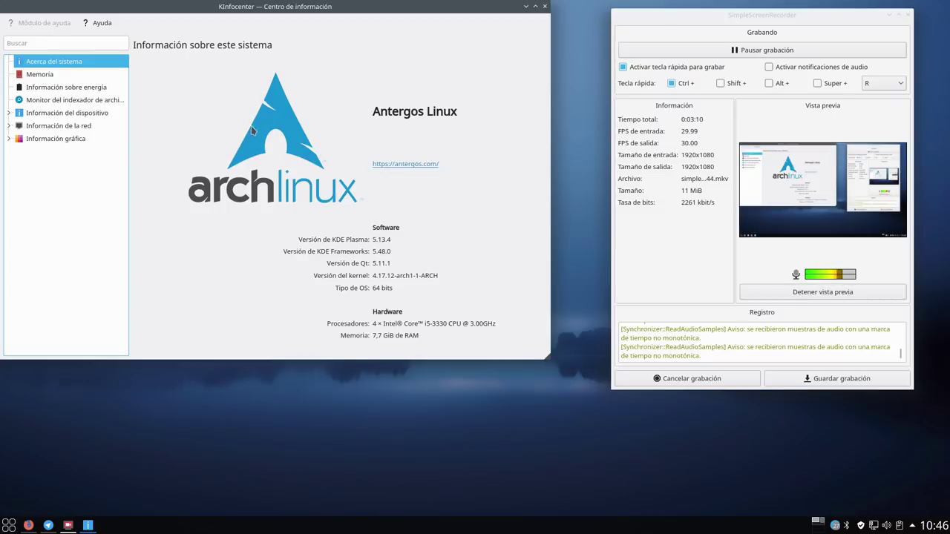
Minimize the SimpleScreenRecorder window and close the Centro de información
click(890, 15)
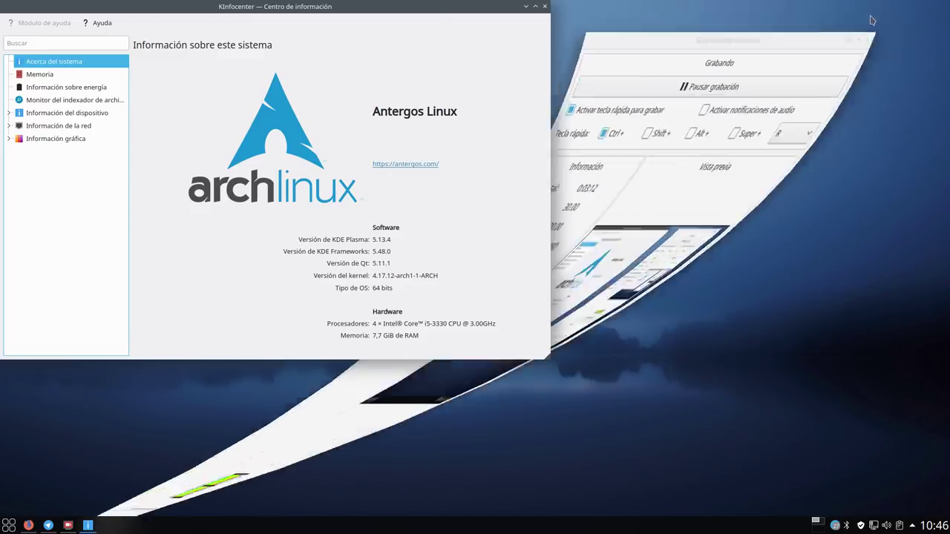
drag(401, 15, 473, 24)
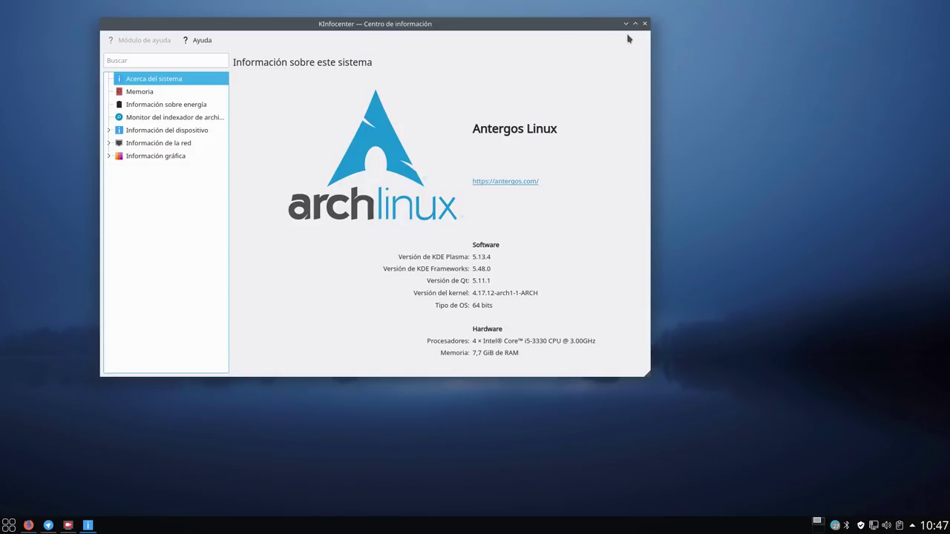
click(644, 23)
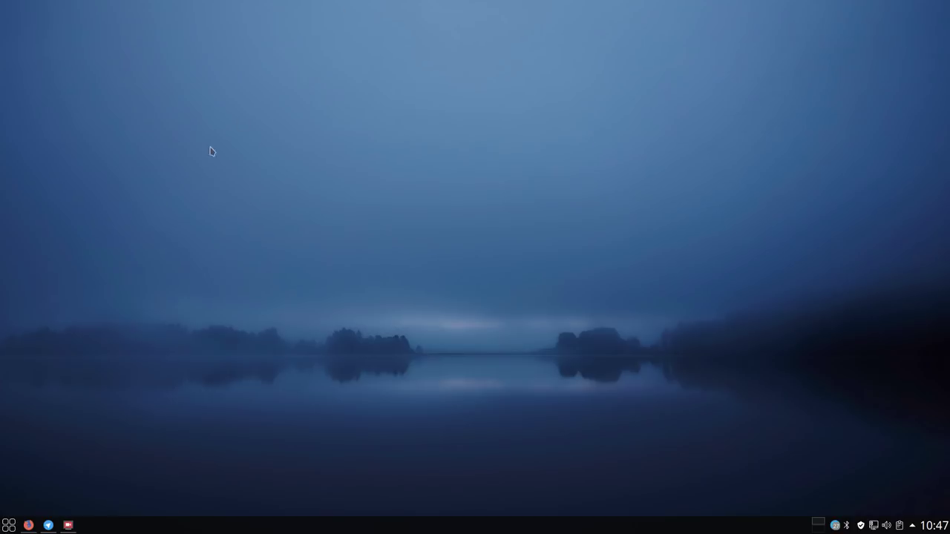
Switch to Telegram and review the Antergos en Español chat for the replacement logo file and the instructions for changing the KInfocenter logo
click(49, 525)
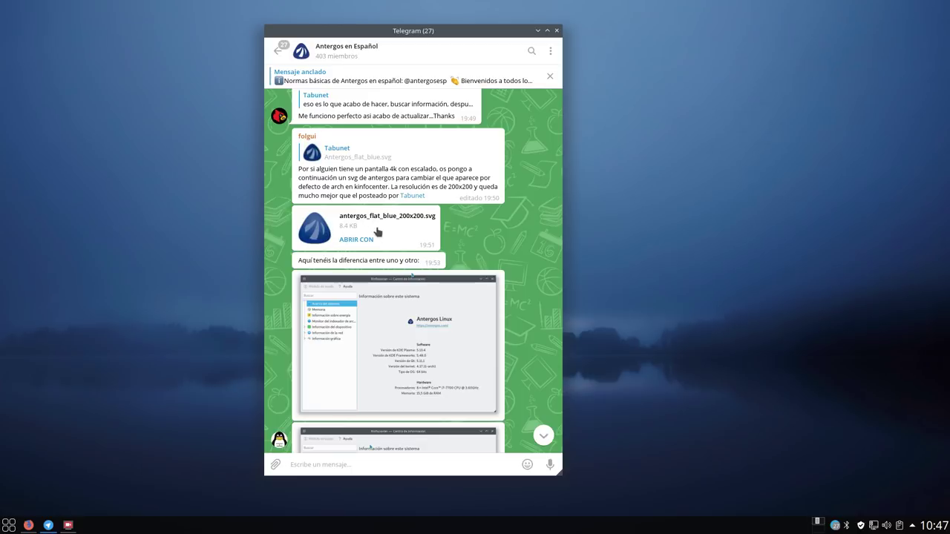
scroll(359, 241, down, 10)
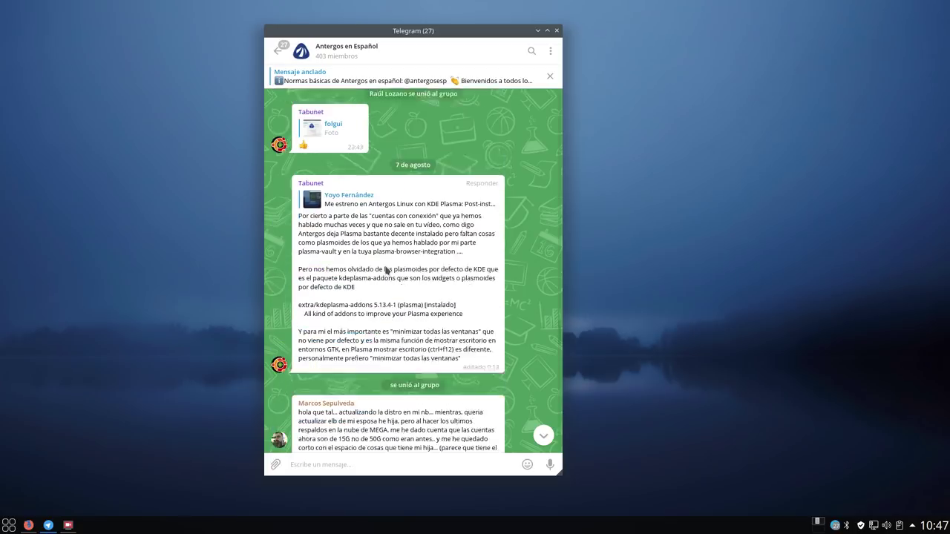
scroll(386, 271, down, 15)
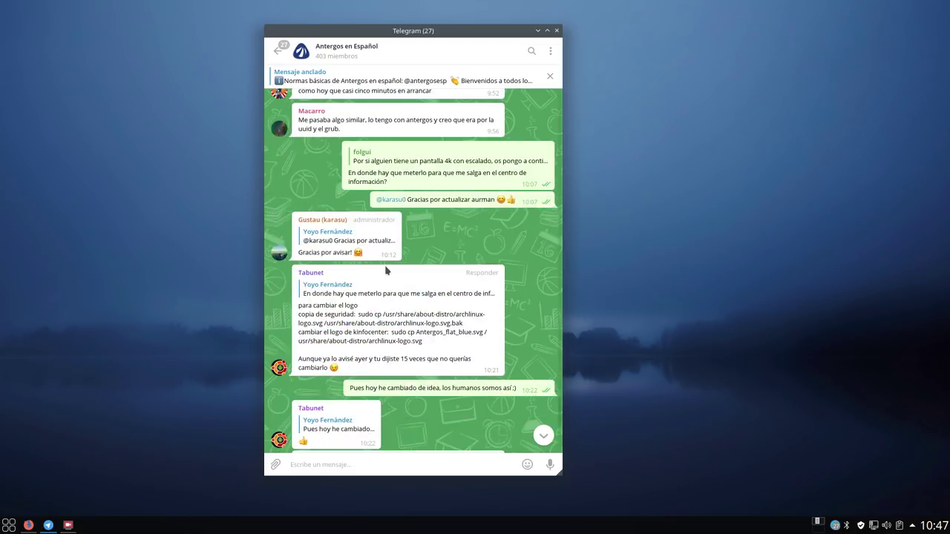
scroll(386, 270, down, 5)
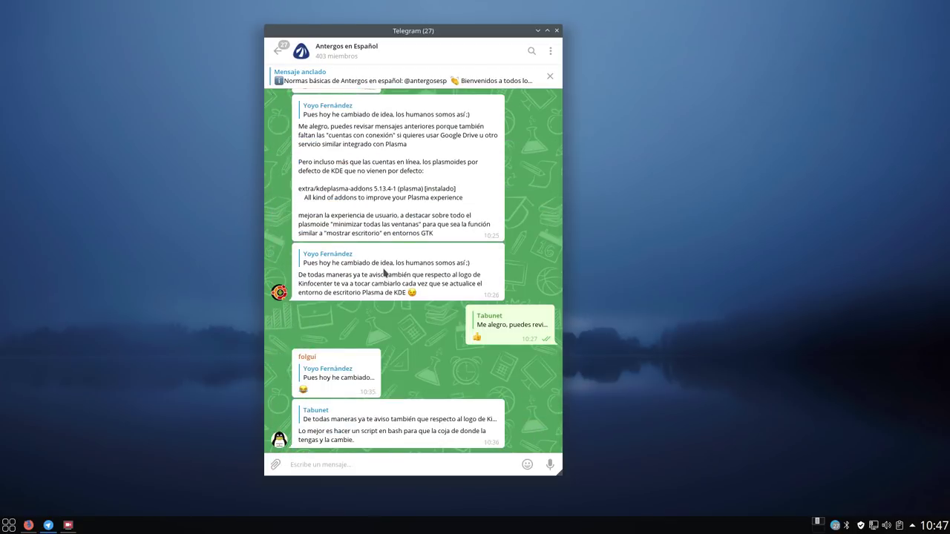
scroll(297, 293, up, 3)
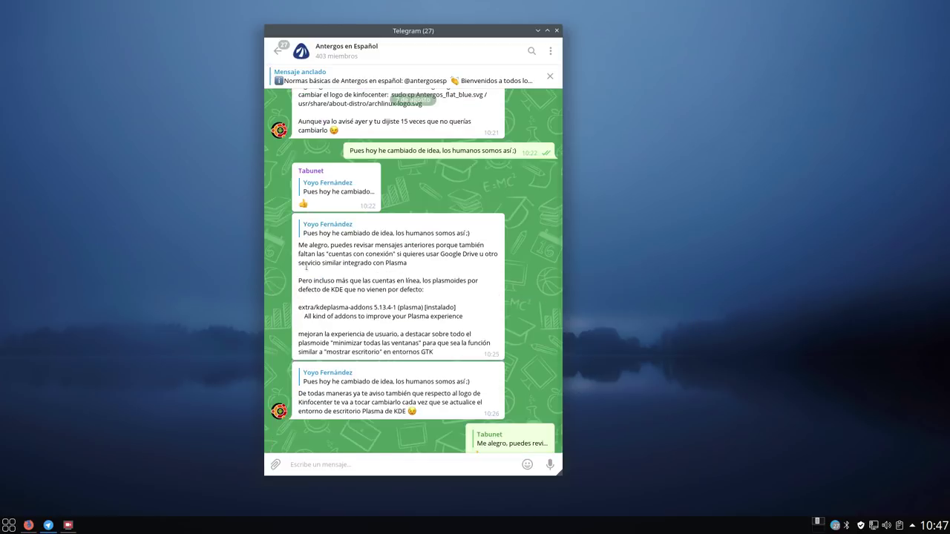
scroll(312, 305, down, 2)
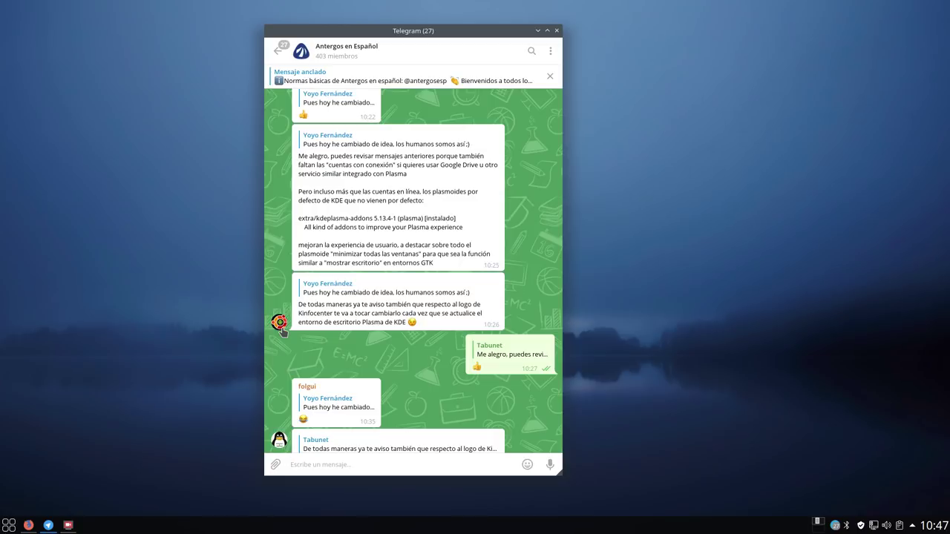
scroll(414, 197, up, 5)
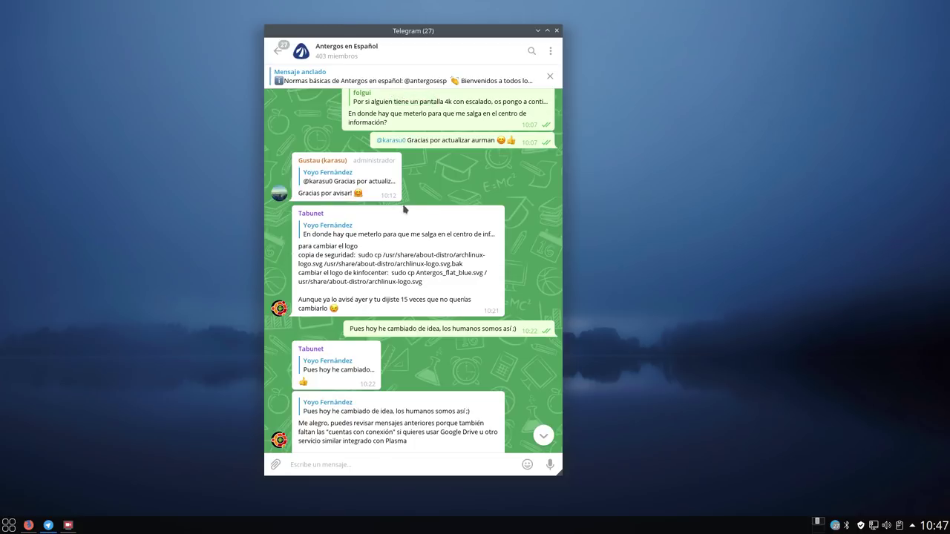
scroll(401, 208, up, 4)
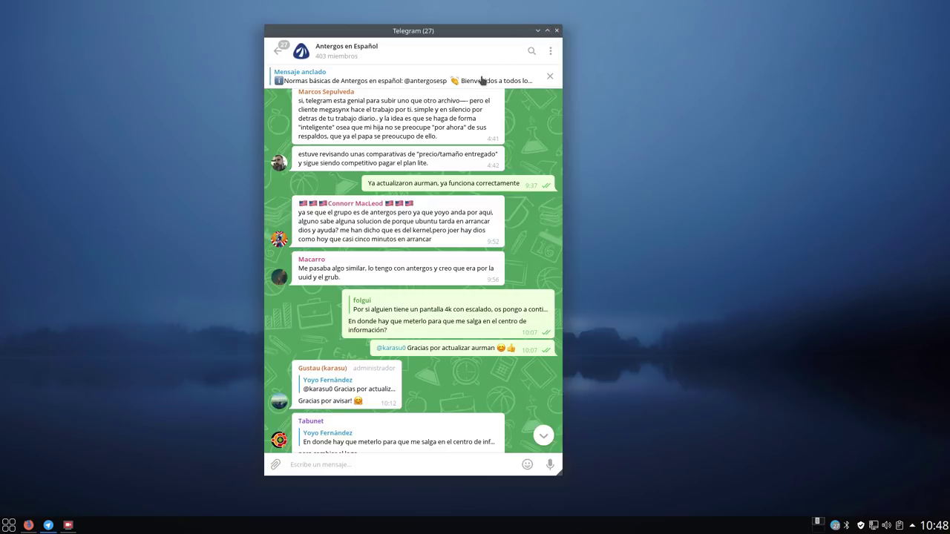
click(538, 30)
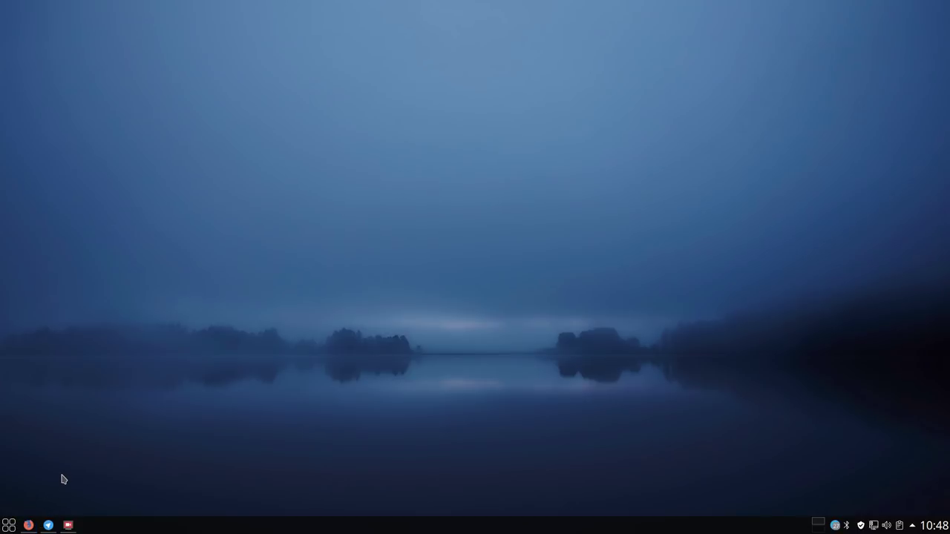
Open the Telegram Desktop folder inside Descargas in the Dolphin file manager and enlarge the window
click(9, 525)
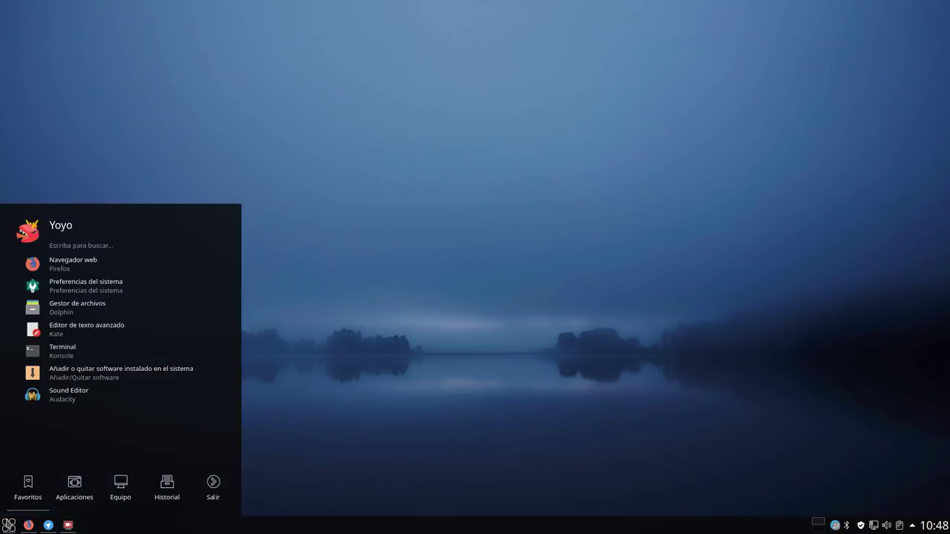
click(33, 316)
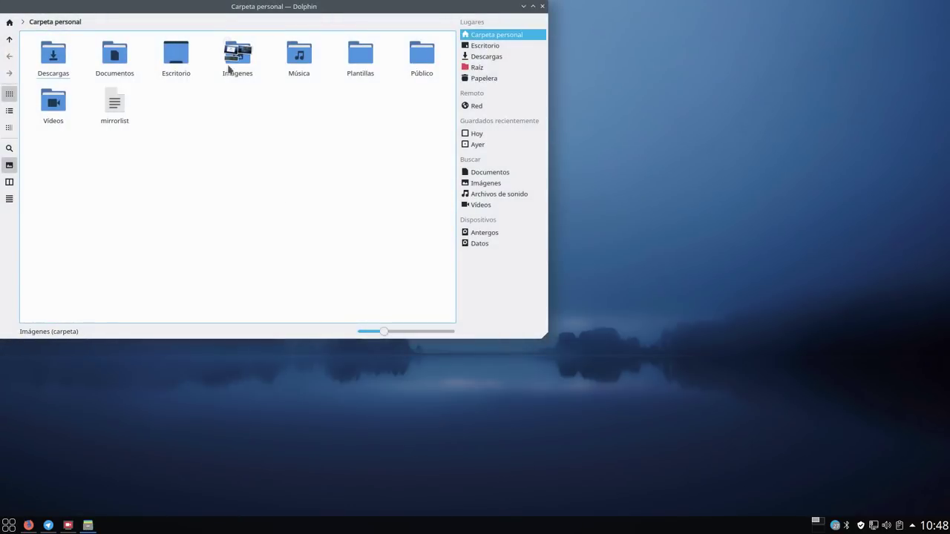
drag(225, 15, 288, 46)
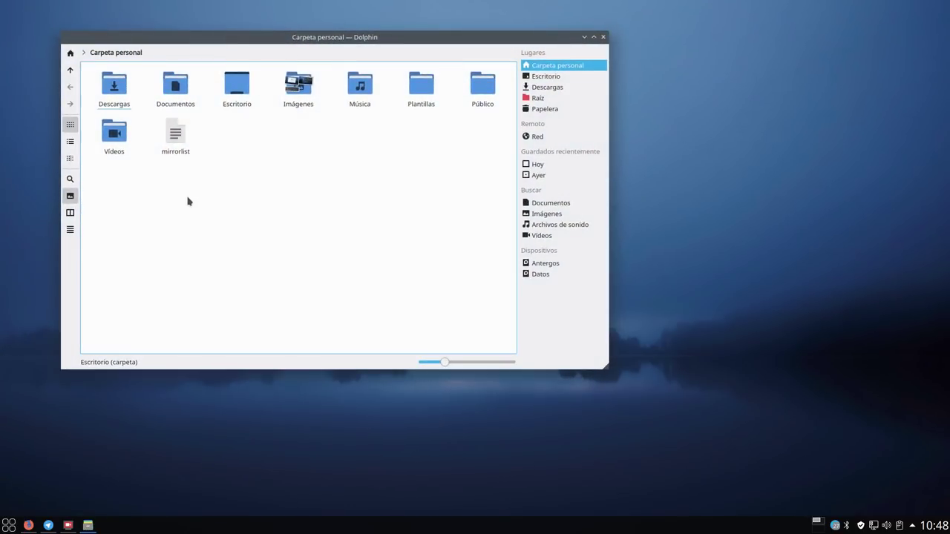
click(116, 87)
click(117, 89)
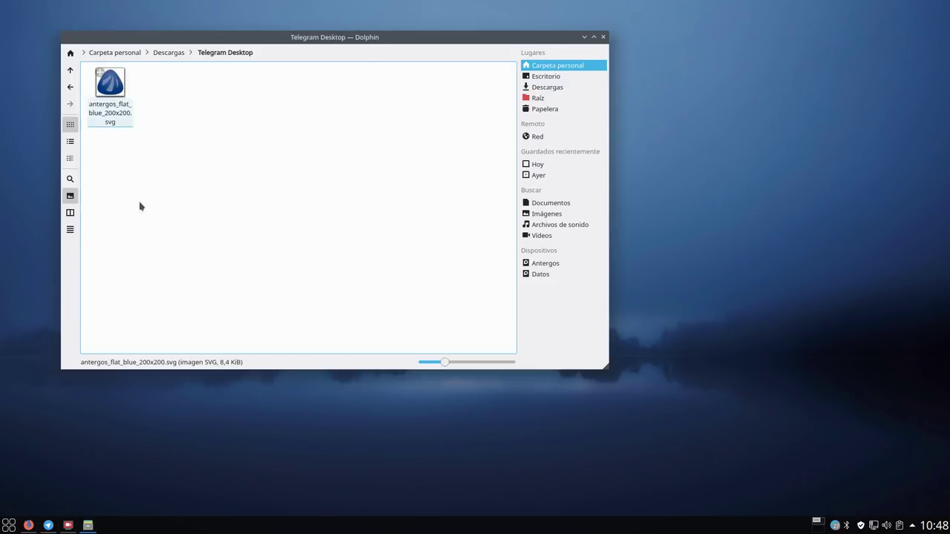
drag(610, 369, 846, 445)
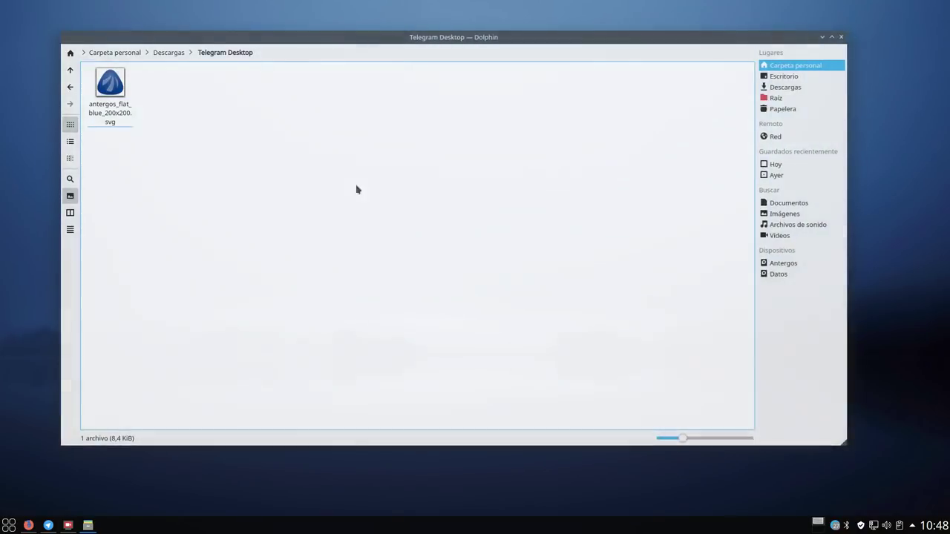
click(103, 90)
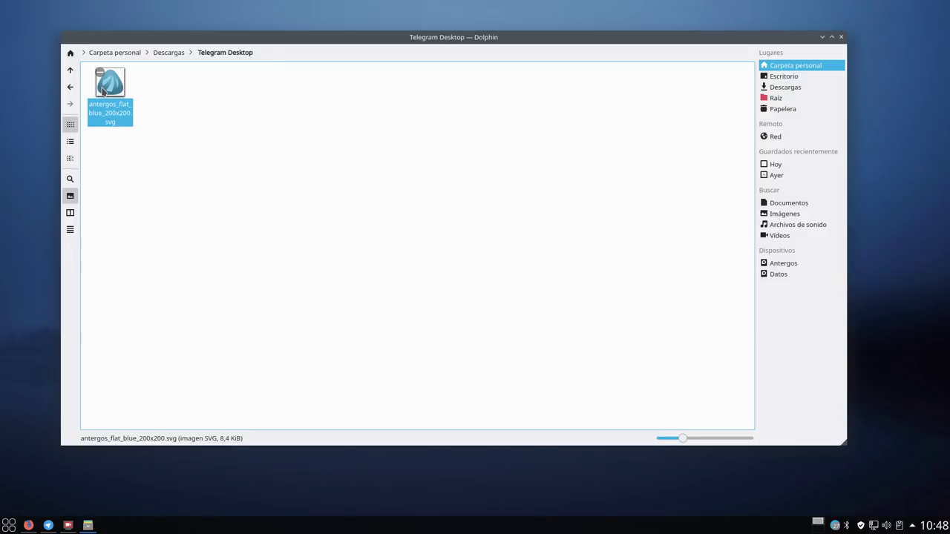
click(176, 150)
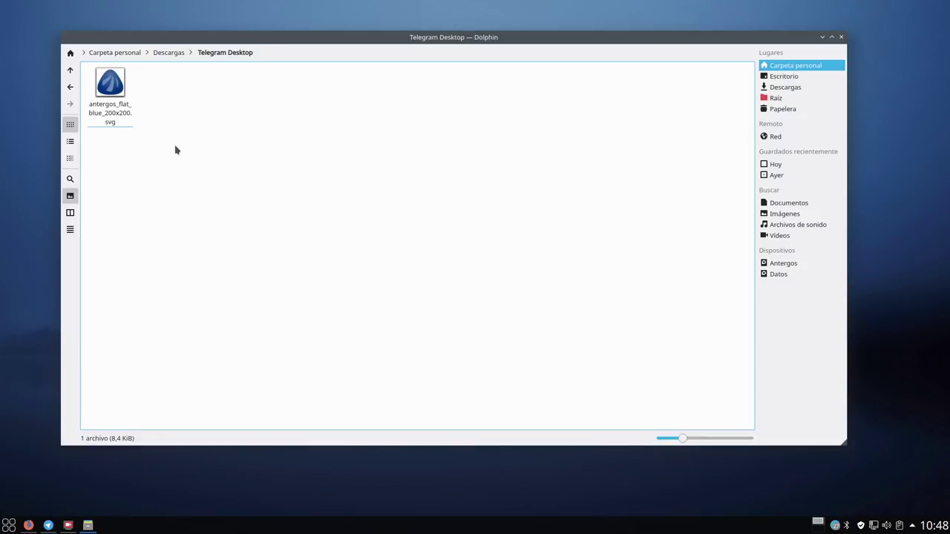
Split the file manager view into two side-by-side panes and make the second pane active
key(F3)
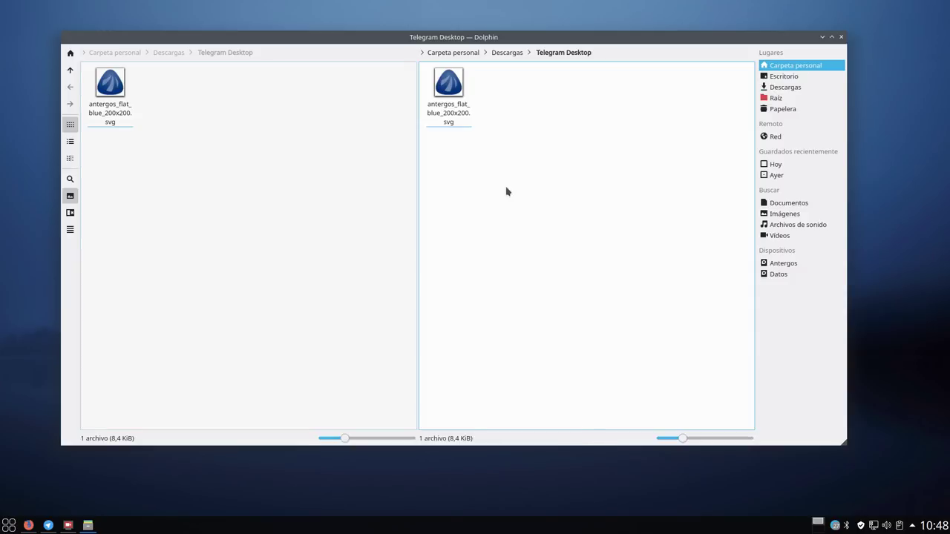
drag(392, 37, 381, 21)
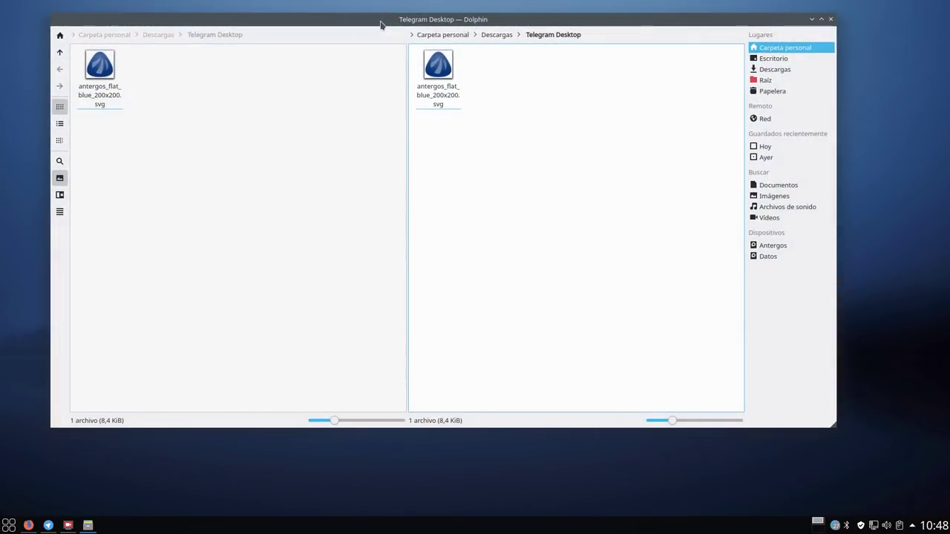
click(247, 237)
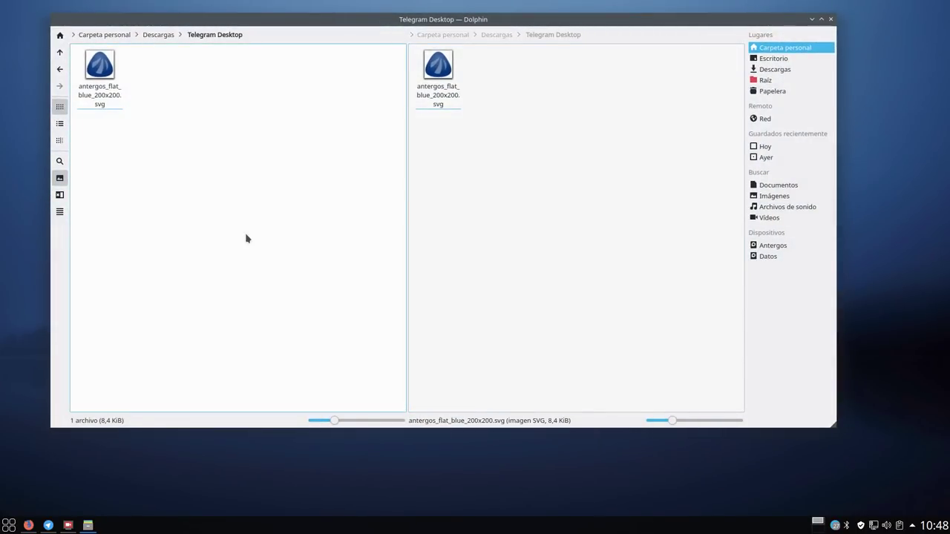
click(448, 198)
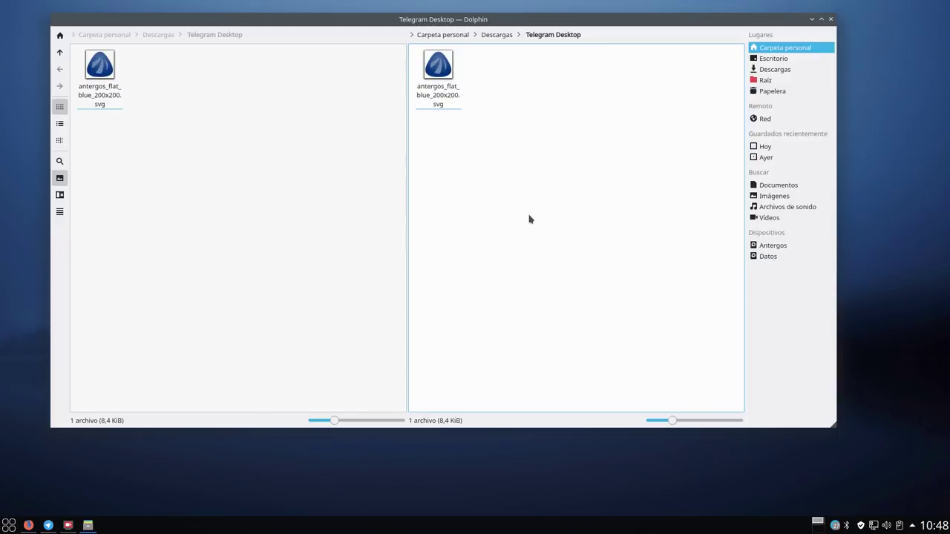
Browse the second pane to the /usr/share/about-distro folder, keeping Telegram Desktop in the first pane
click(461, 37)
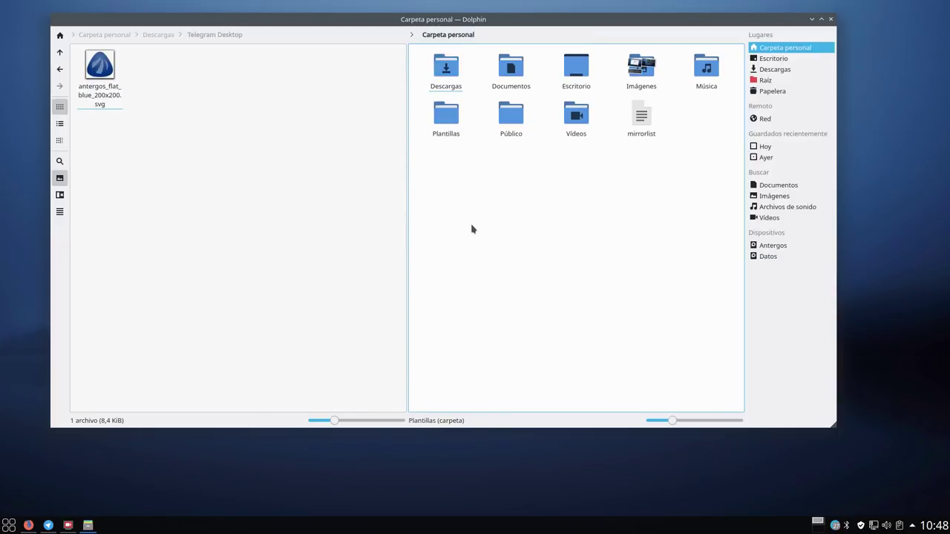
click(764, 80)
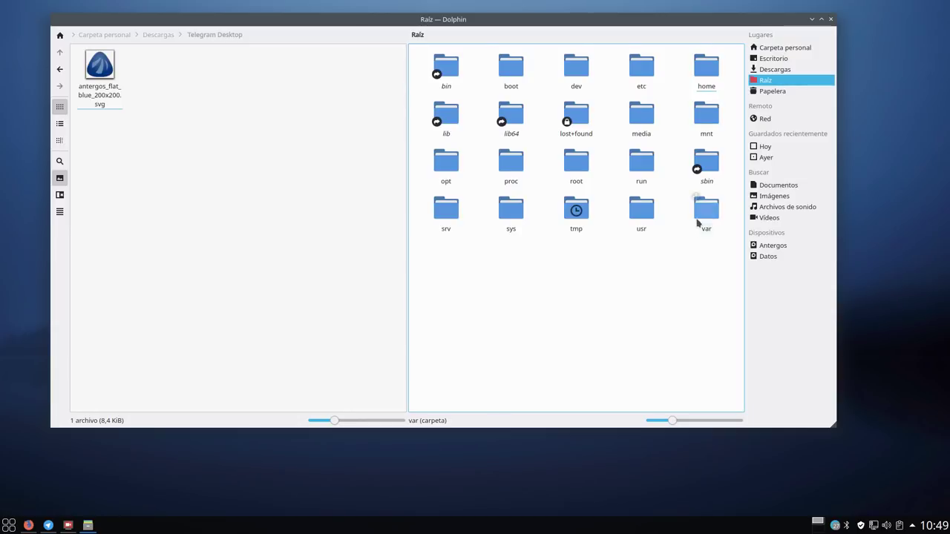
click(640, 215)
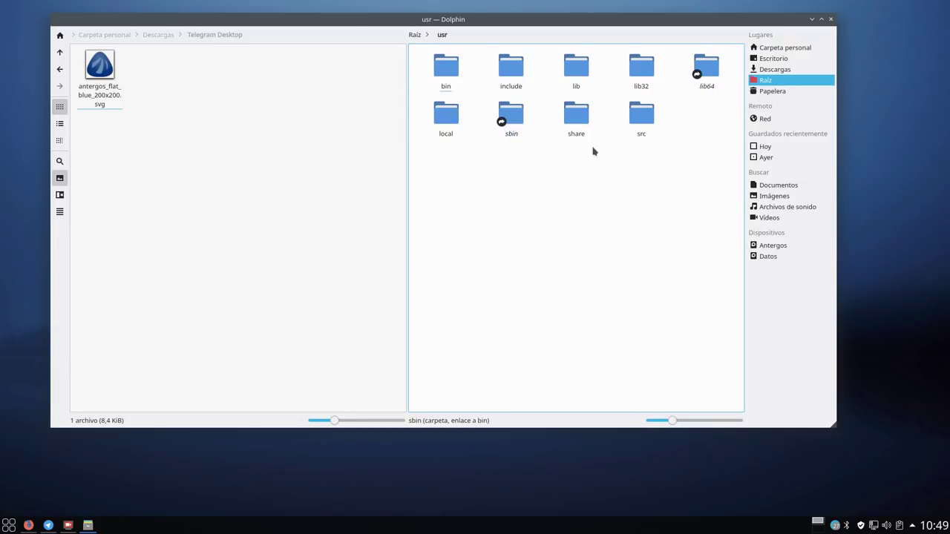
click(576, 112)
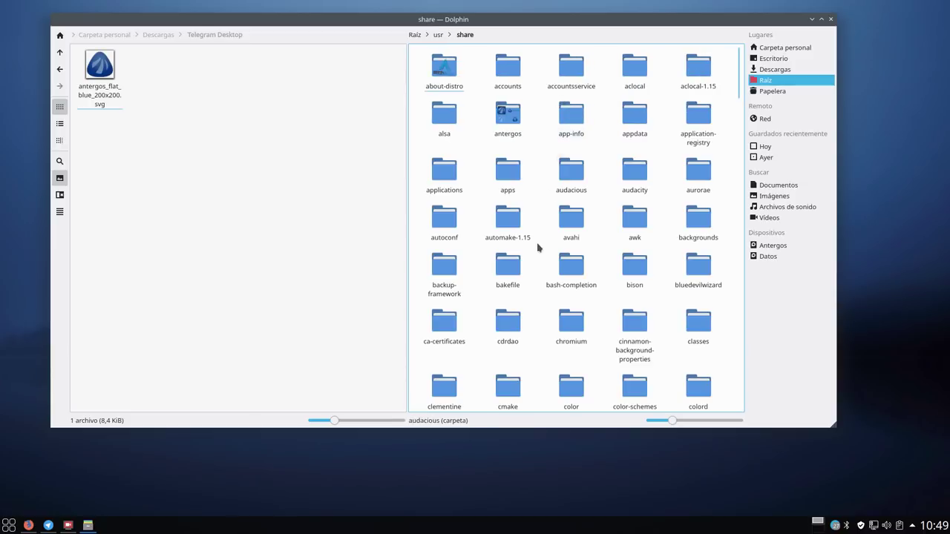
click(444, 73)
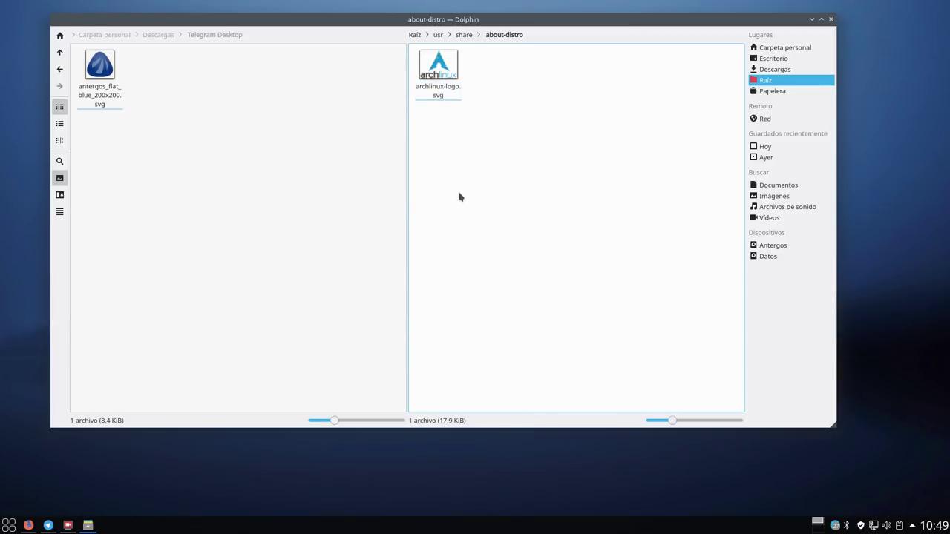
Make the location bar of the about-distro pane editable so it shows the full path /usr/share/about-distro/
click(110, 71)
click(437, 59)
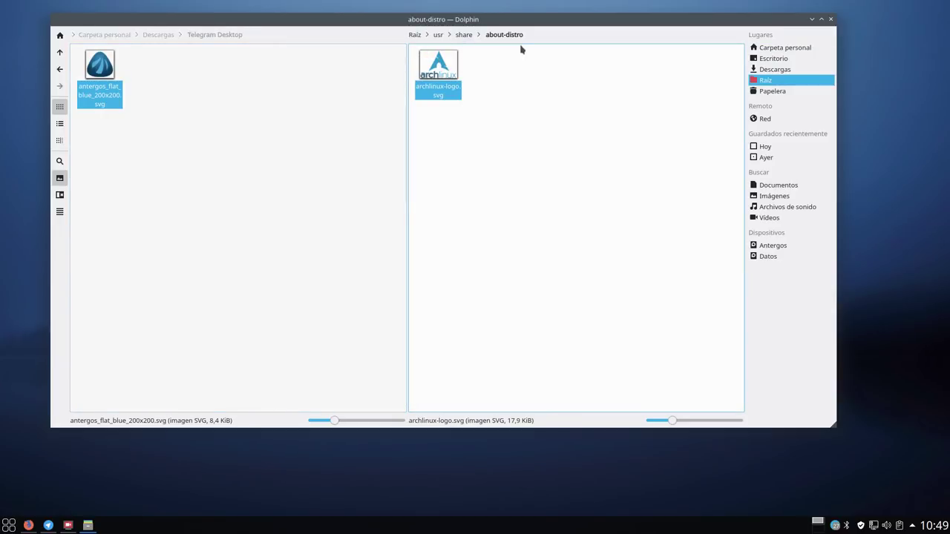
click(544, 36)
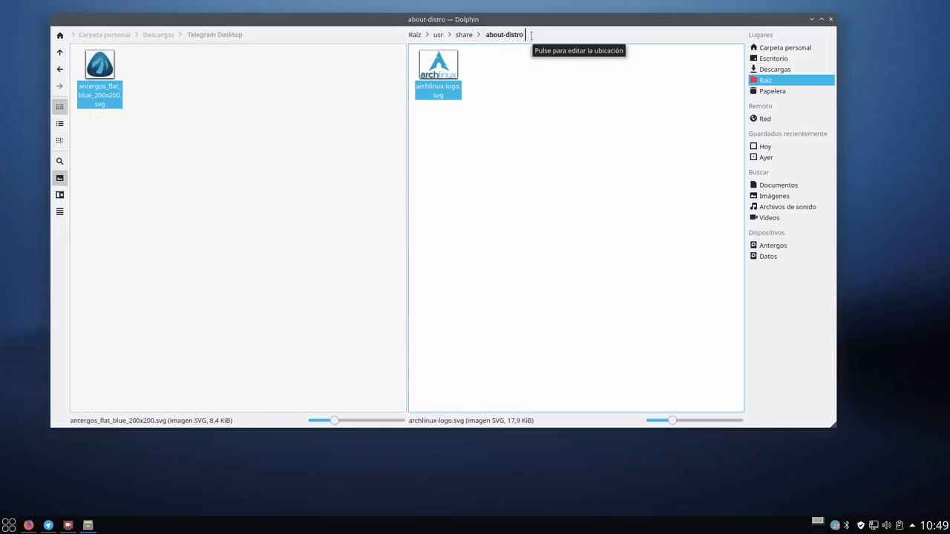
click(59, 212)
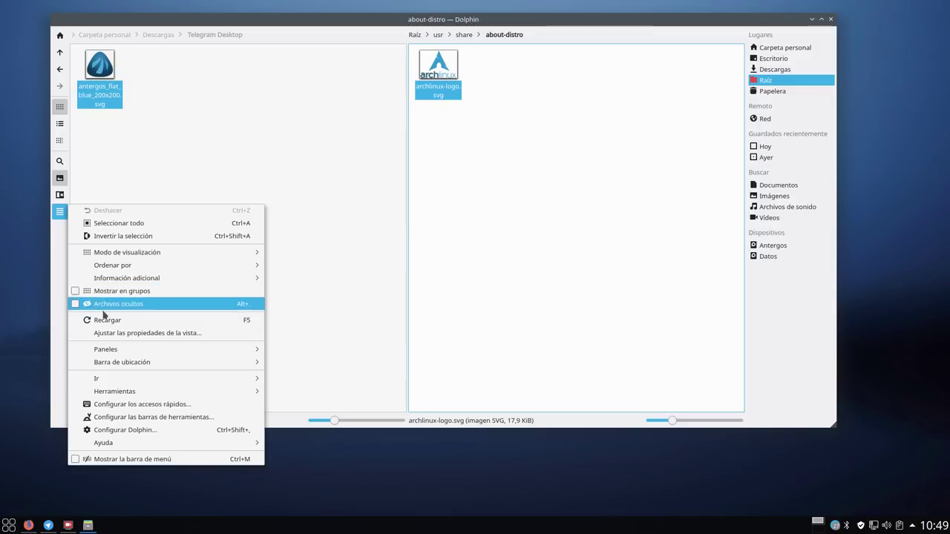
mouse_move(125, 367)
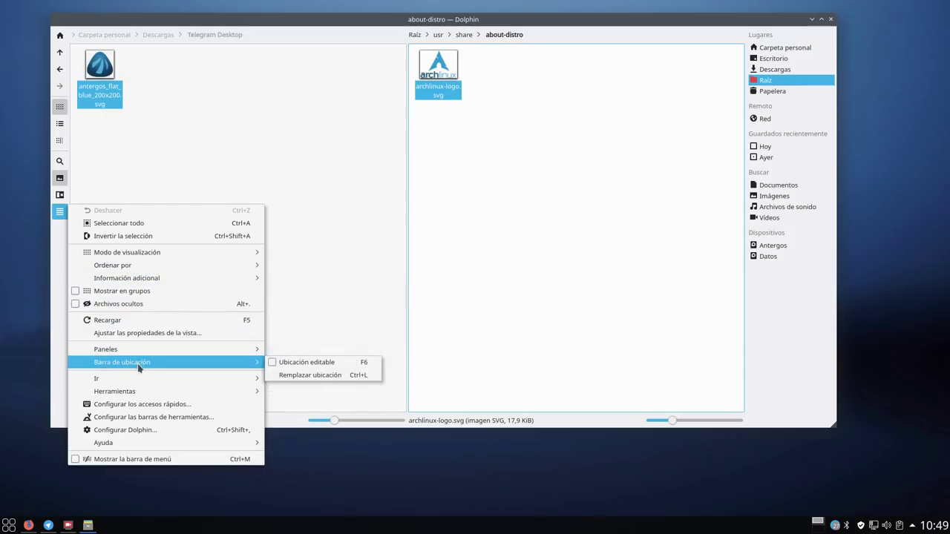
click(293, 363)
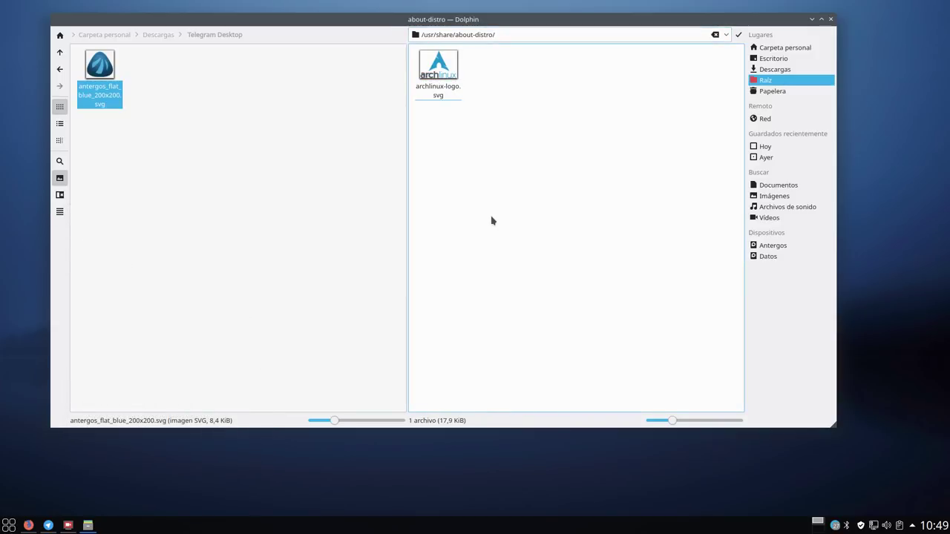
click(322, 213)
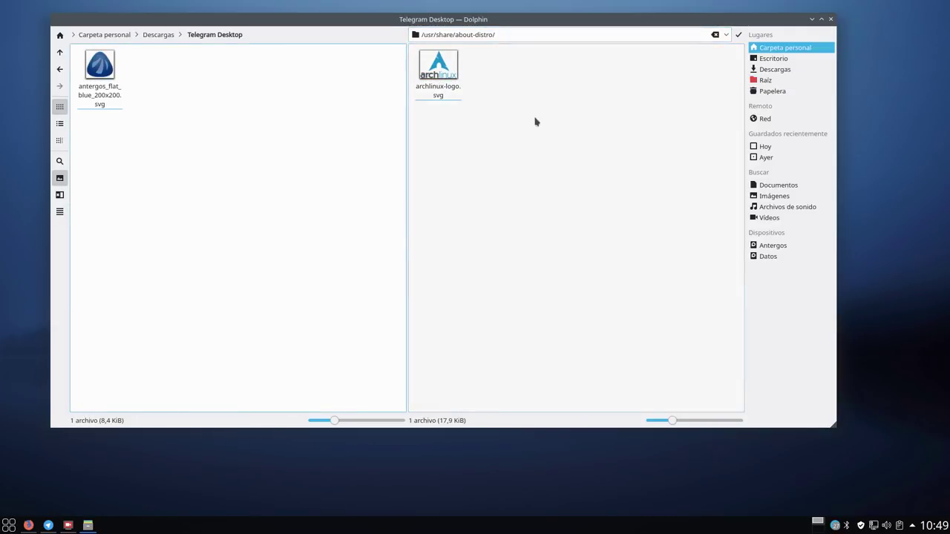
click(526, 32)
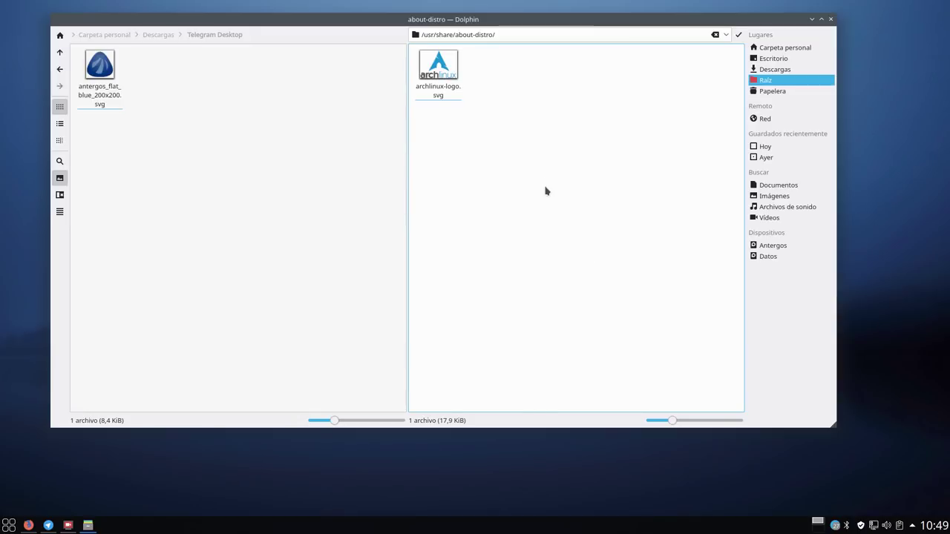
click(289, 157)
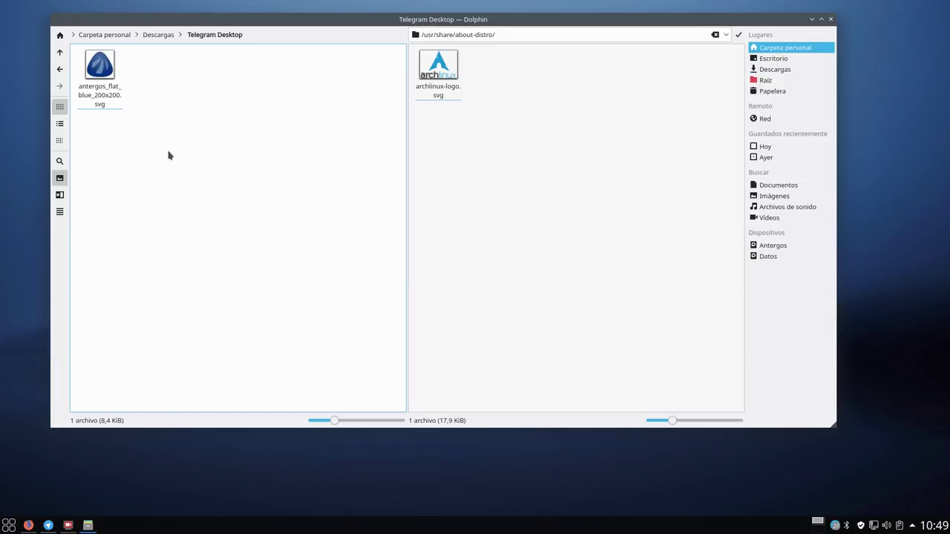
click(444, 170)
Rename antergos_flat_blue_200x200.svg in the Telegram Desktop folder to archlinux-logo.svg
click(236, 149)
click(104, 89)
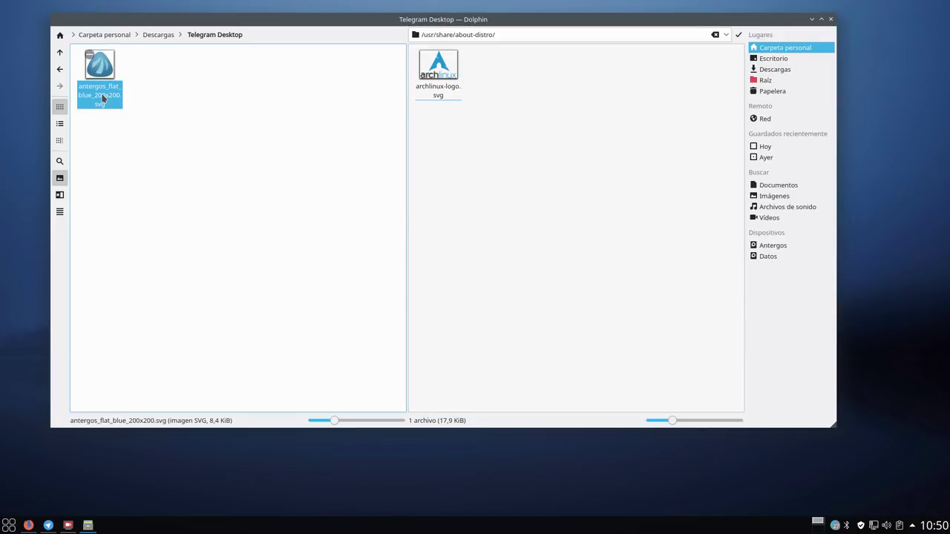
right_click(102, 98)
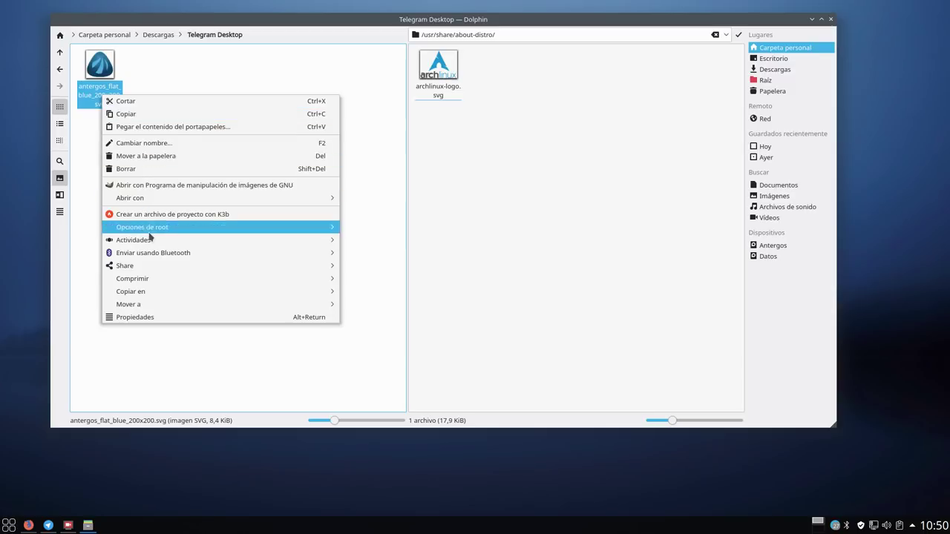
click(146, 147)
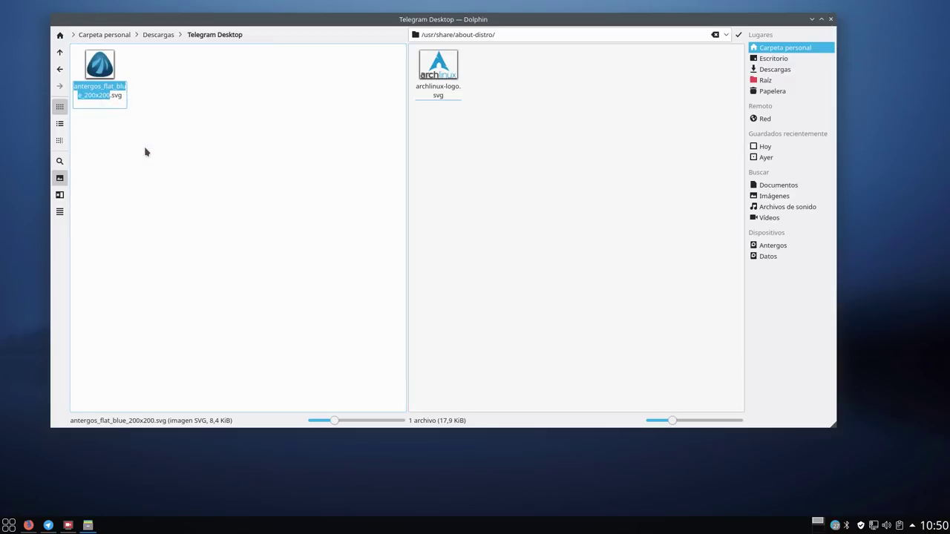
text(arch)
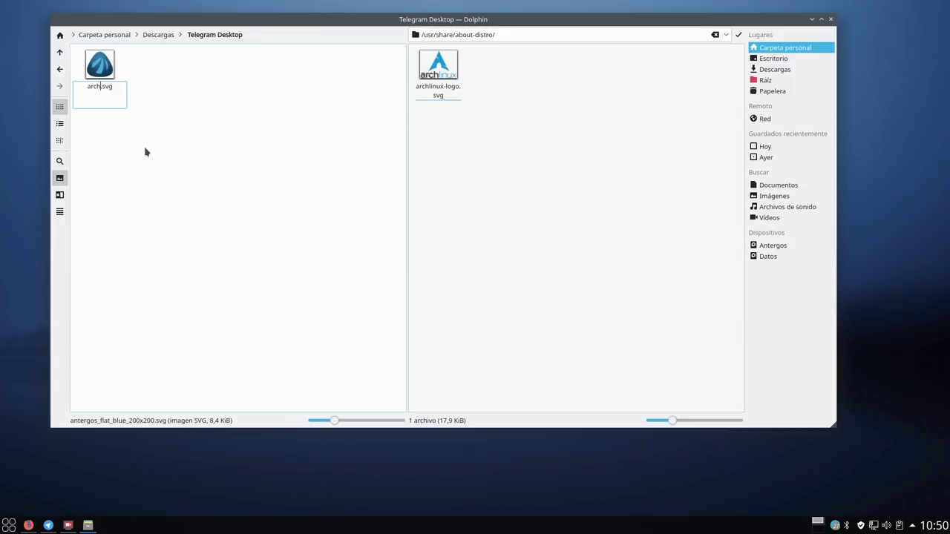
text(linux-logo)
key(Return)
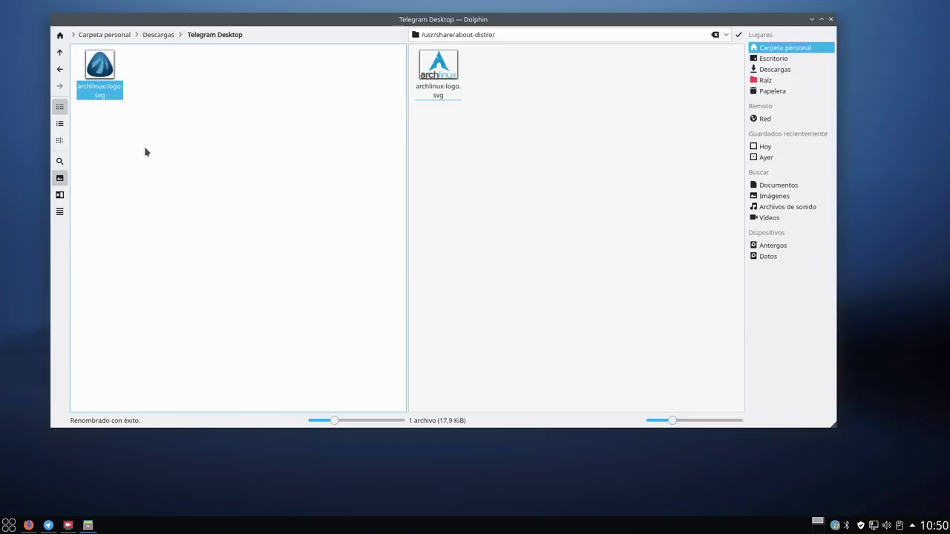
Show the embedded terminal for the about-distro folder, then maximize the window and reduce the terminal's height
click(102, 70)
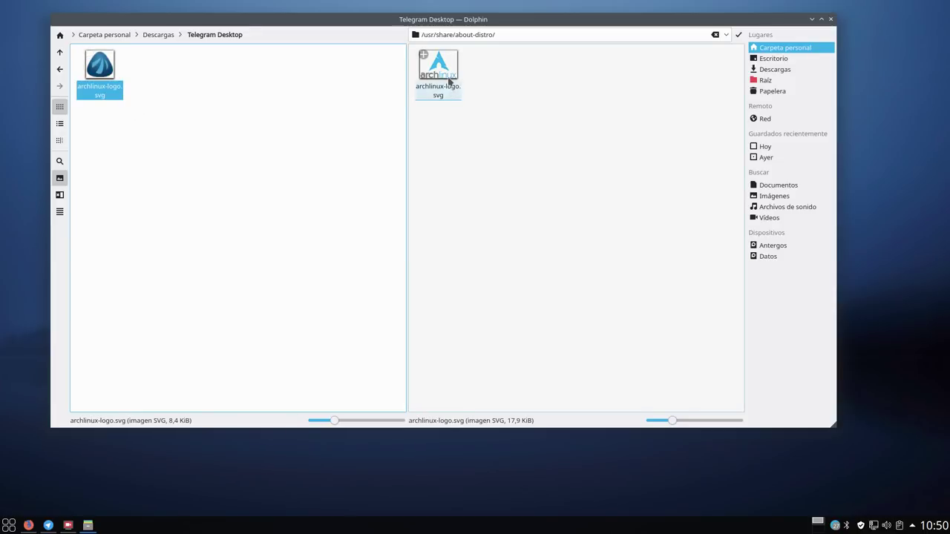
click(448, 163)
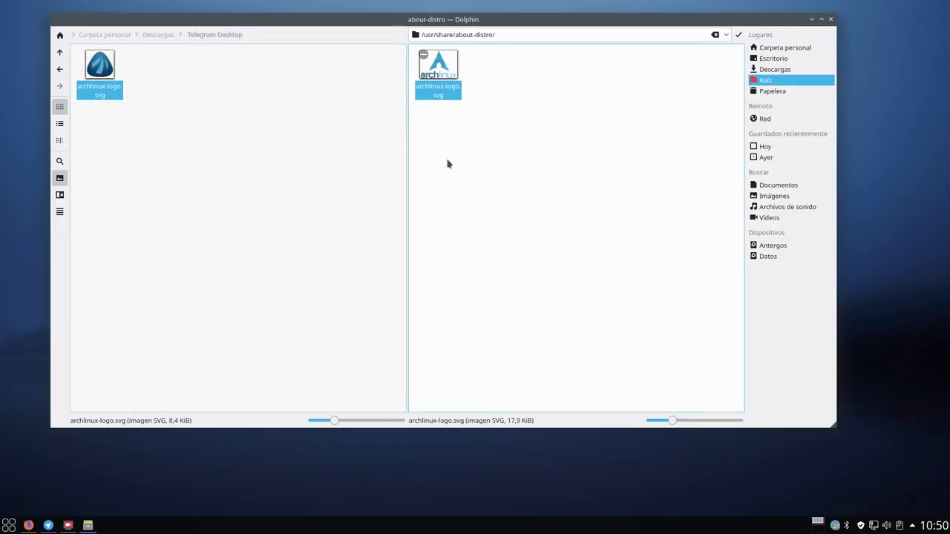
click(437, 75)
key(F4)
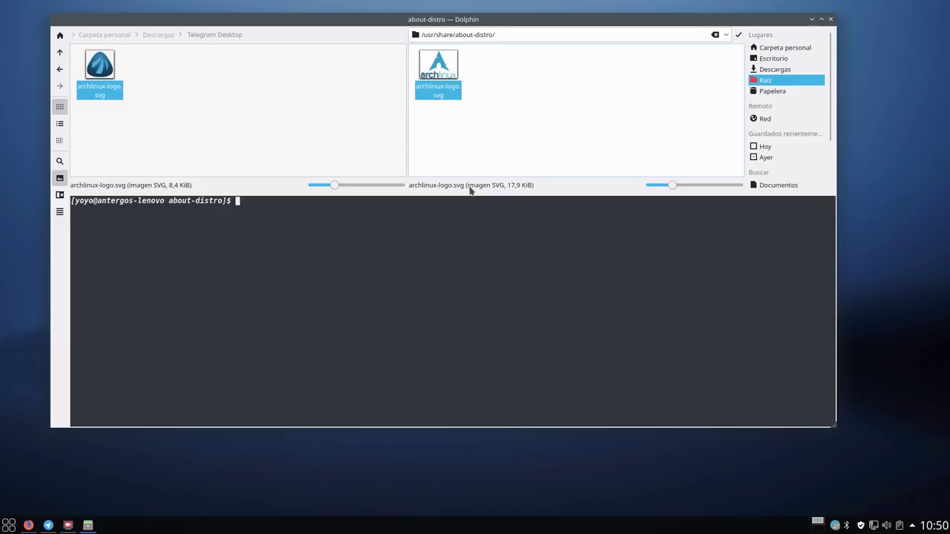
click(822, 19)
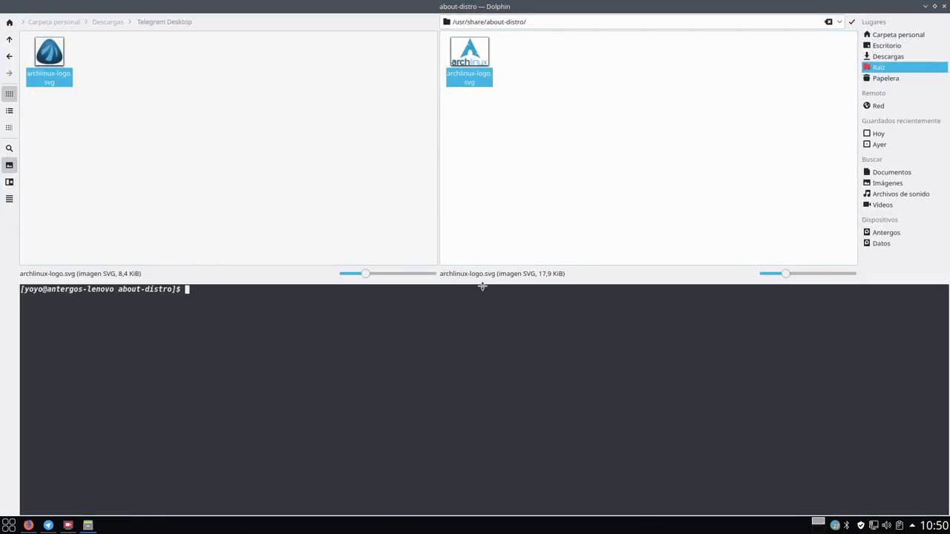
drag(482, 286, 483, 336)
With the terminal in about-distro, begin a sudo mv command with /usr/share/about-distro/archlinux-logo.svg as the source path
click(475, 138)
click(328, 206)
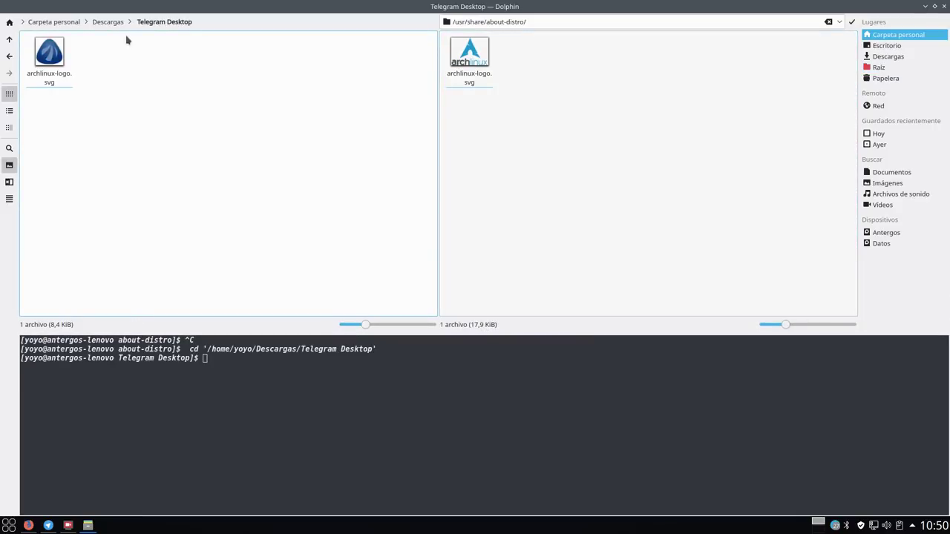
click(483, 155)
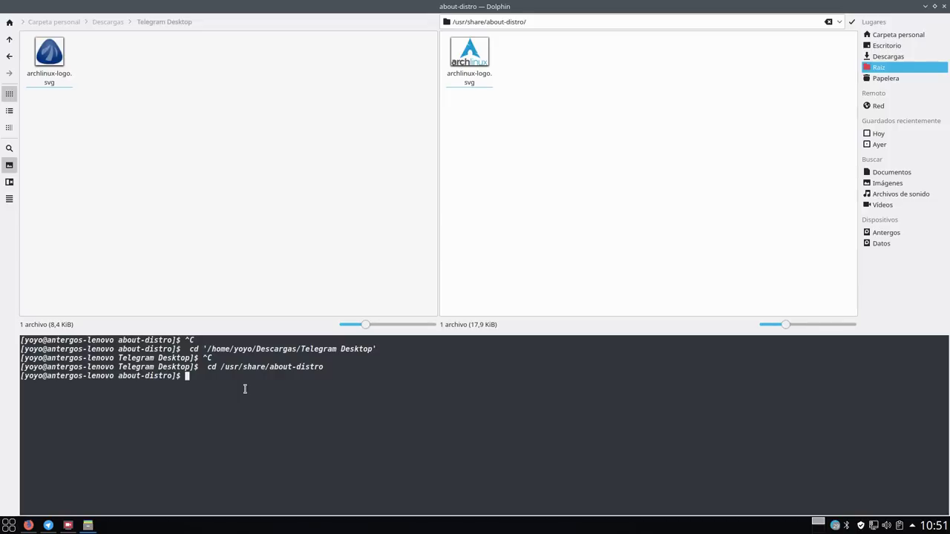
text(sudo mv)
click(472, 62)
drag(472, 62, 301, 411)
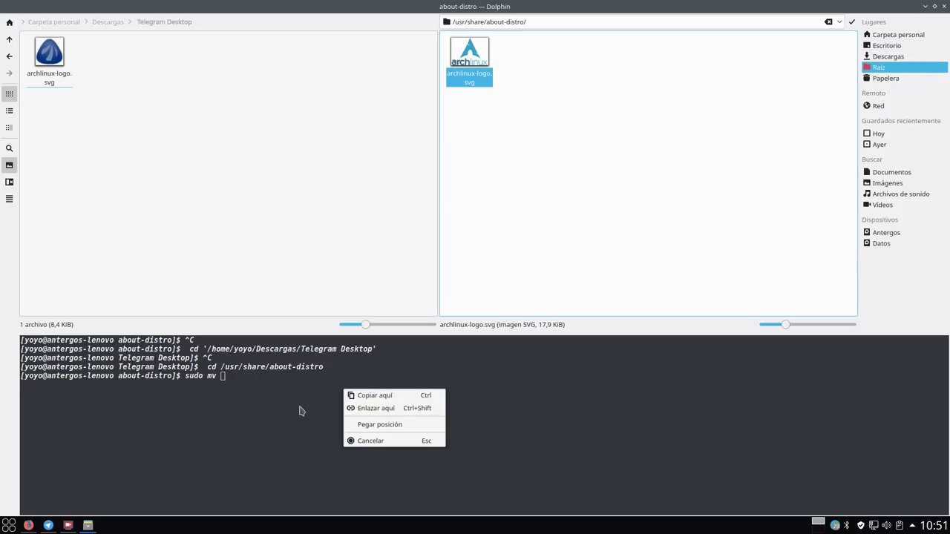
click(396, 425)
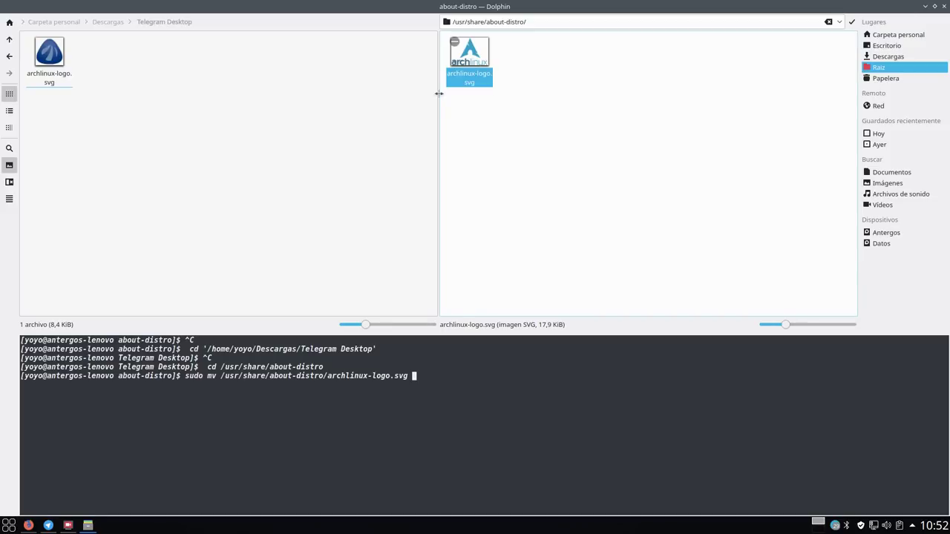
Add /usr/share/about-distro/archlinux-logo.svg.bak as the destination path of the mv command
click(463, 61)
drag(464, 61, 475, 371)
click(481, 404)
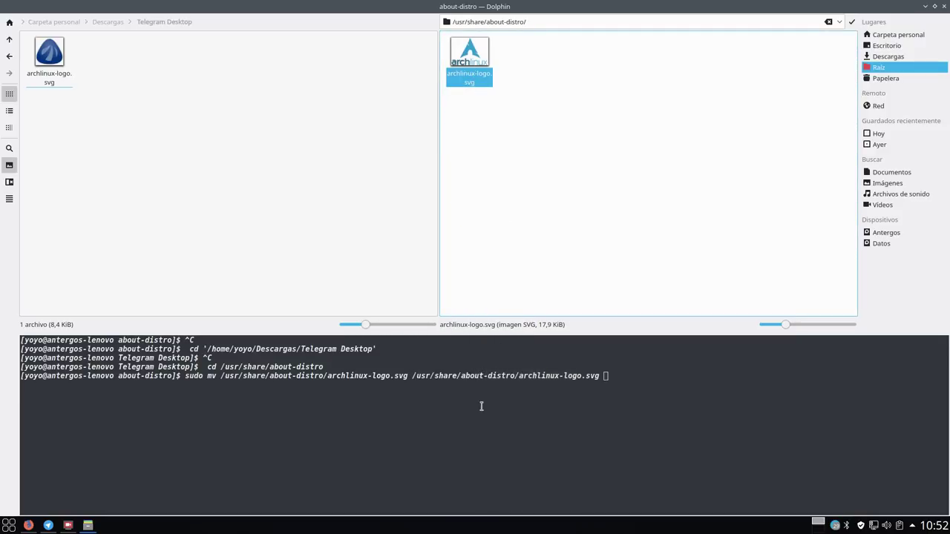
click(619, 381)
key(BackSpace)
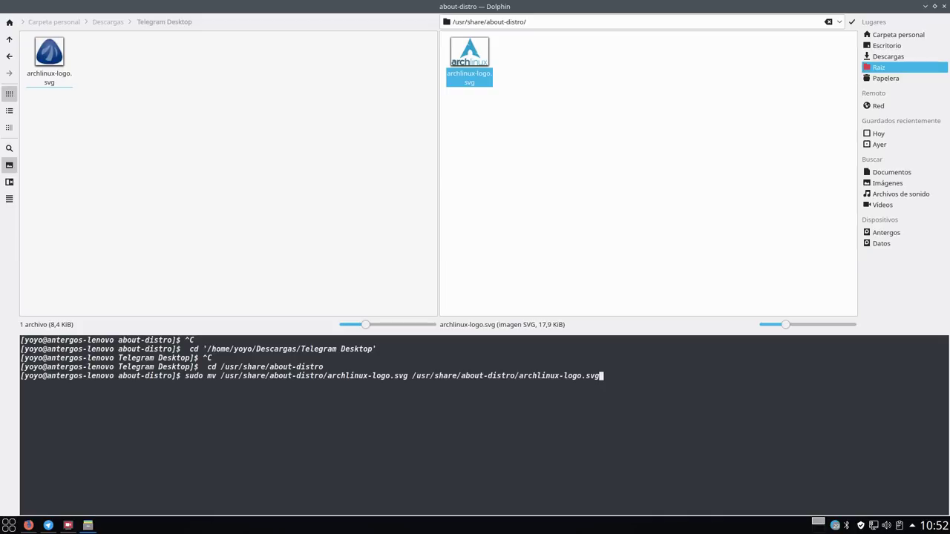
text(.bak)
Review the source and destination paths, run the sudo mv command and enter the sudo password
drag(185, 379, 327, 377)
click(406, 399)
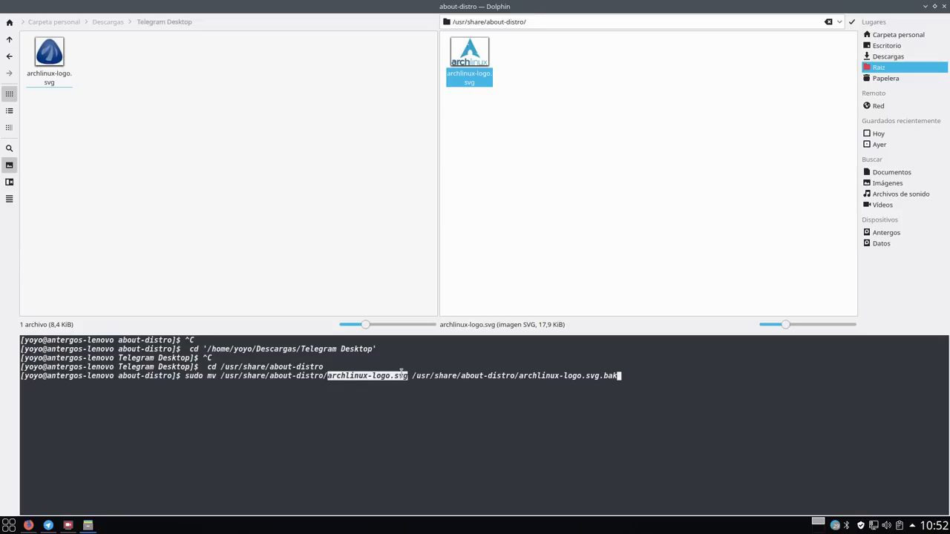
click(429, 397)
drag(412, 376, 517, 376)
click(568, 394)
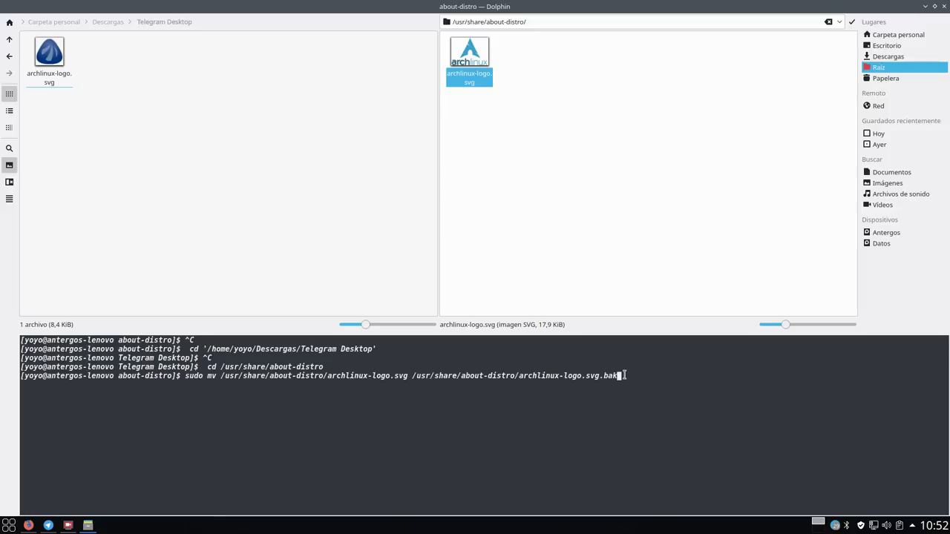
key(Return)
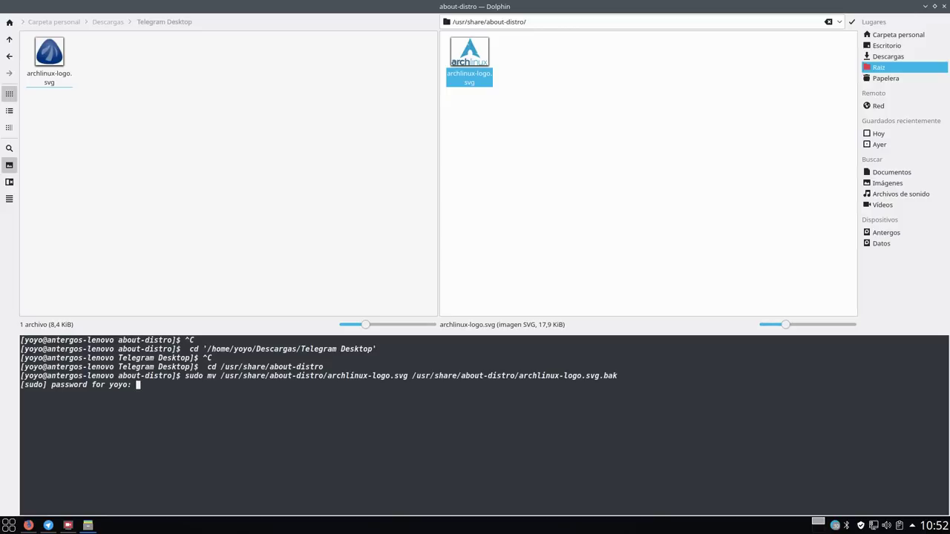
key(Return)
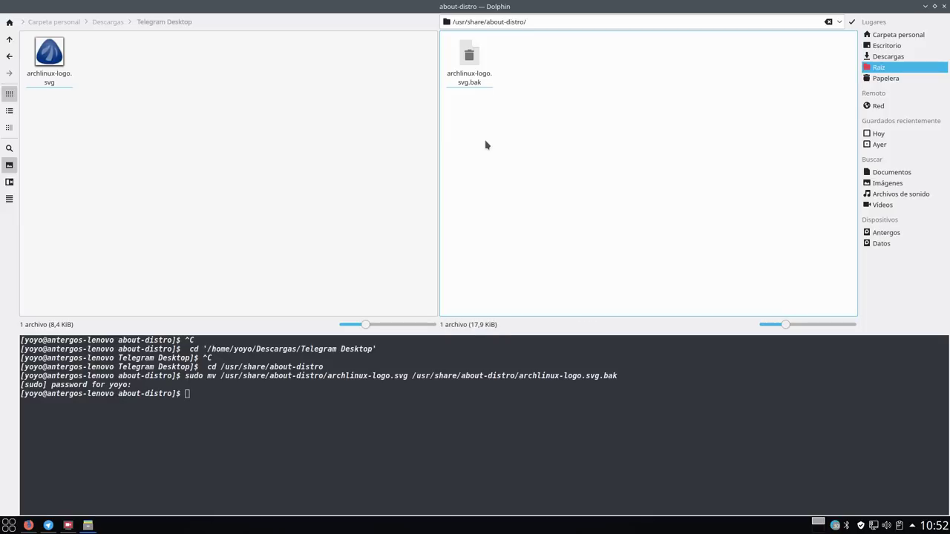
Open Centro de información to check the logo area of the system information page, then close it
click(9, 525)
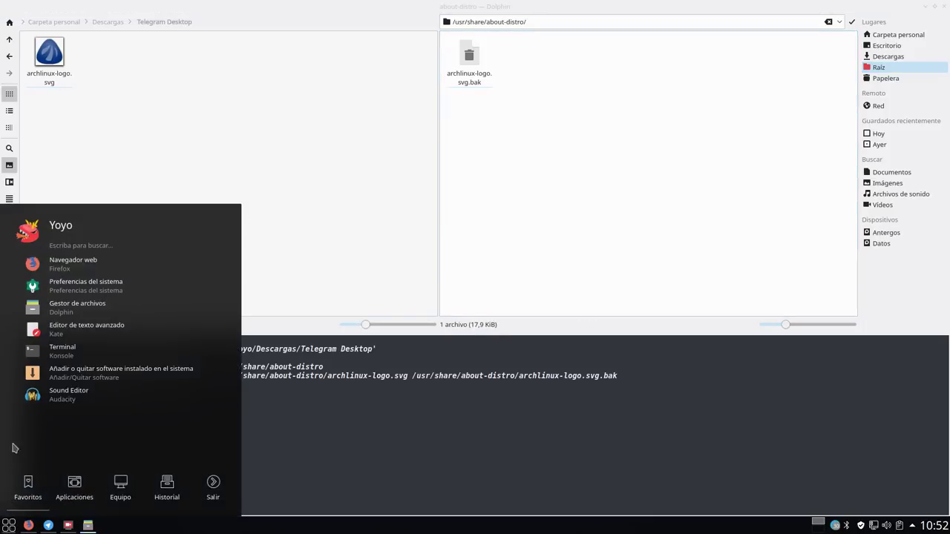
mouse_move(120, 490)
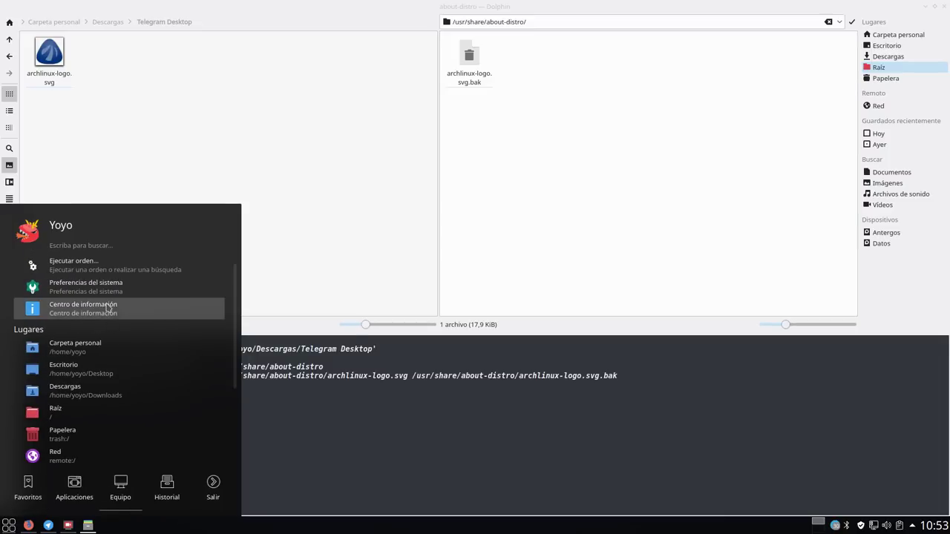
click(108, 308)
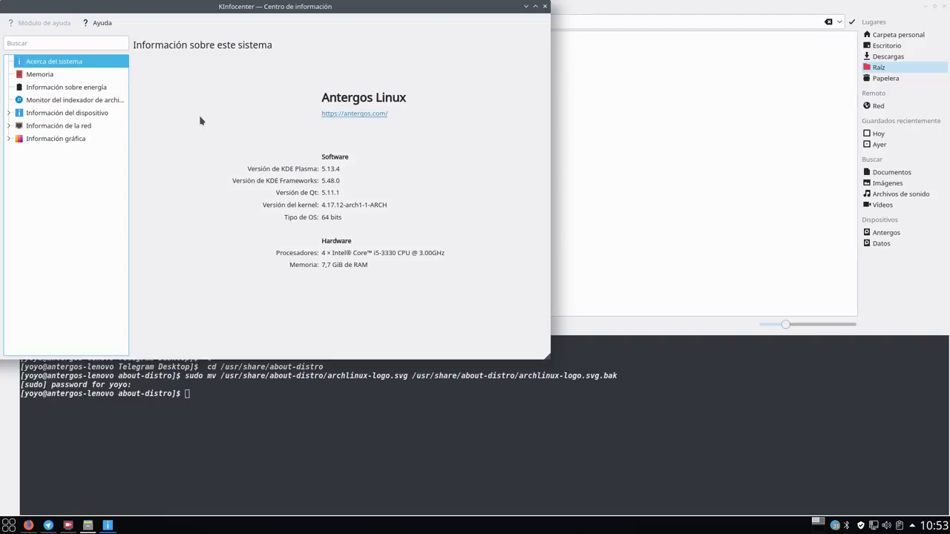
click(545, 7)
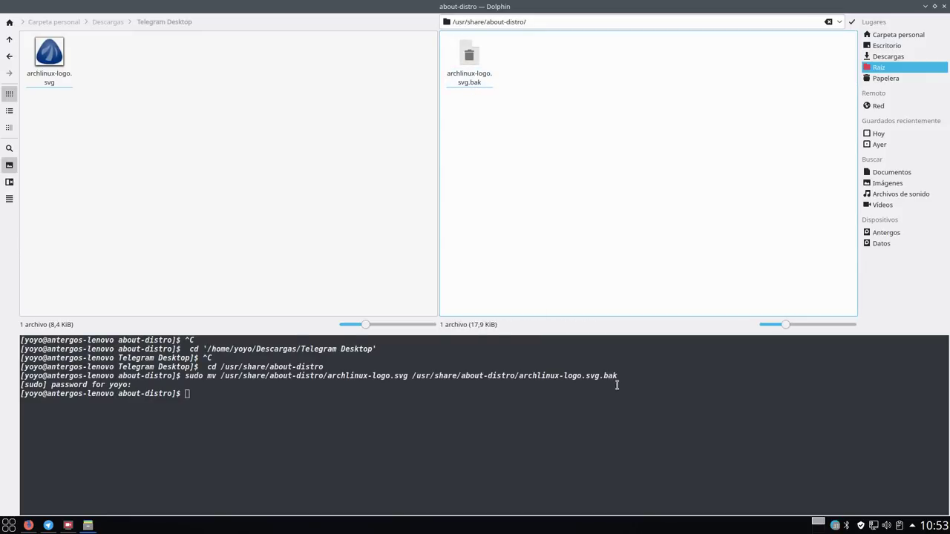
Activate the Telegram Desktop pane and switch its location bar to an editable full path
click(57, 57)
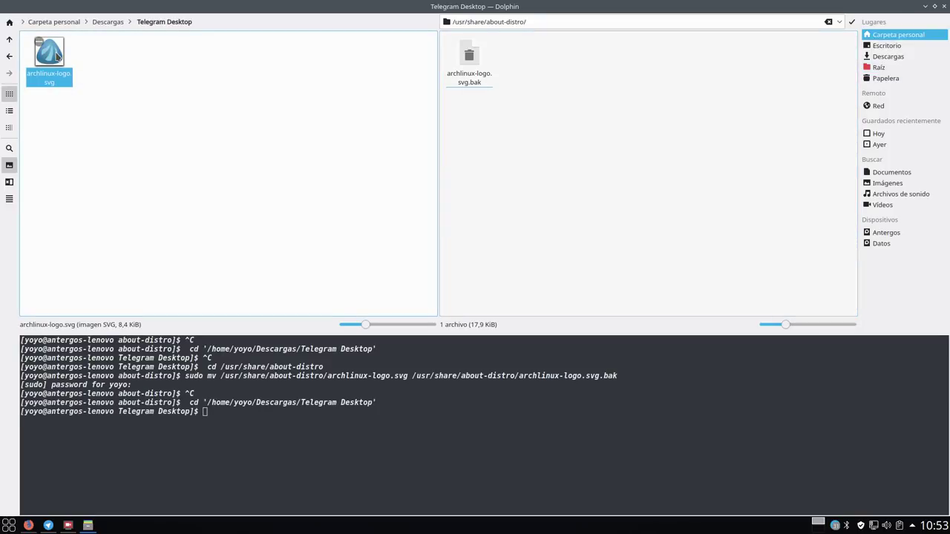
click(73, 102)
click(479, 177)
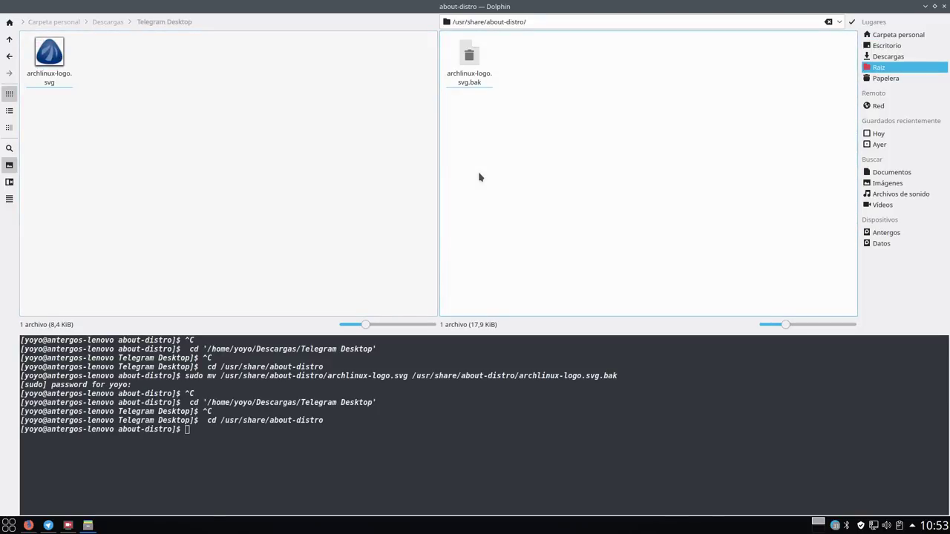
click(175, 113)
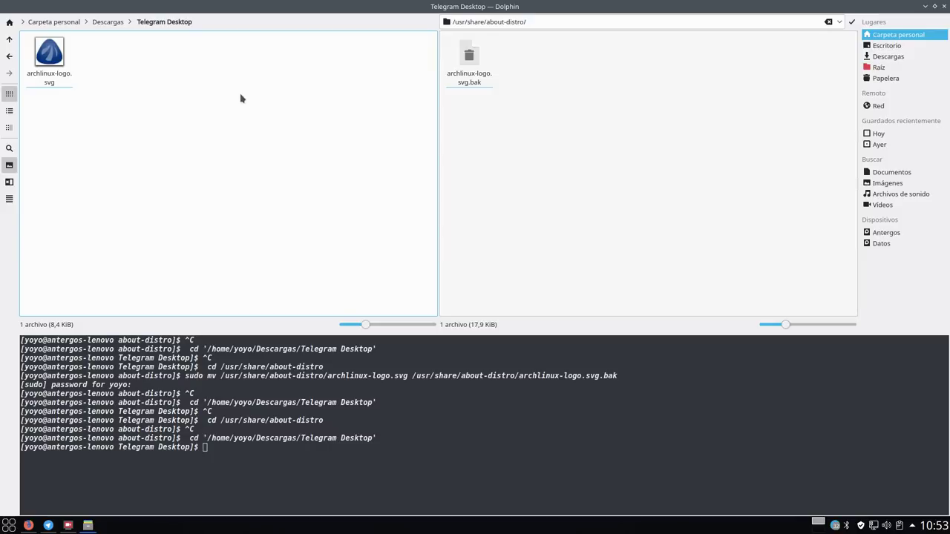
key(ctrl+l)
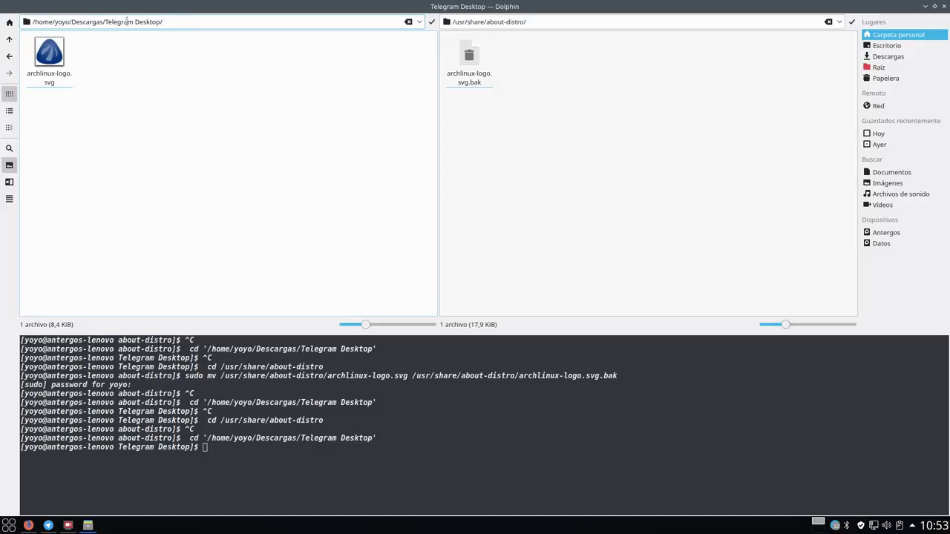
triple_click(175, 21)
click(75, 84)
click(222, 454)
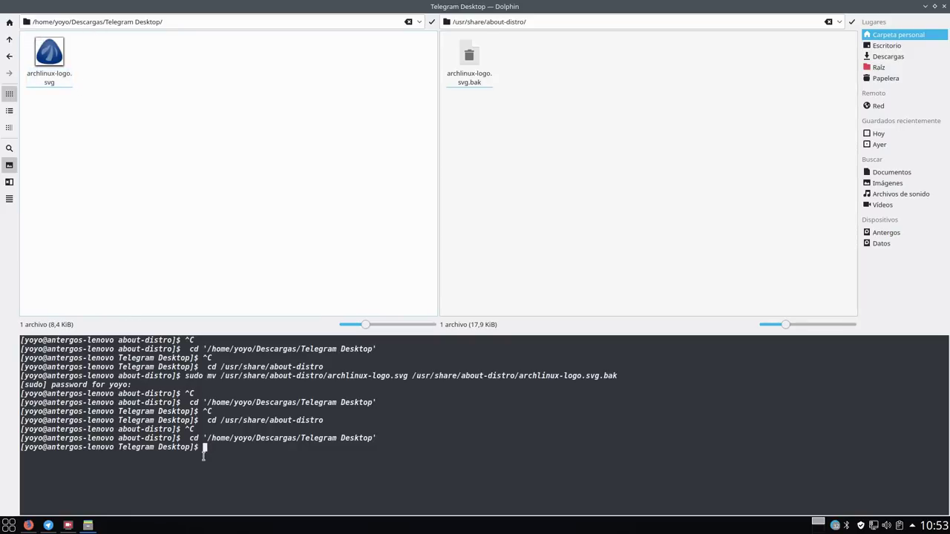
text(sudo cp)
key(BackSpace)
key(BackSpace)
text(p)
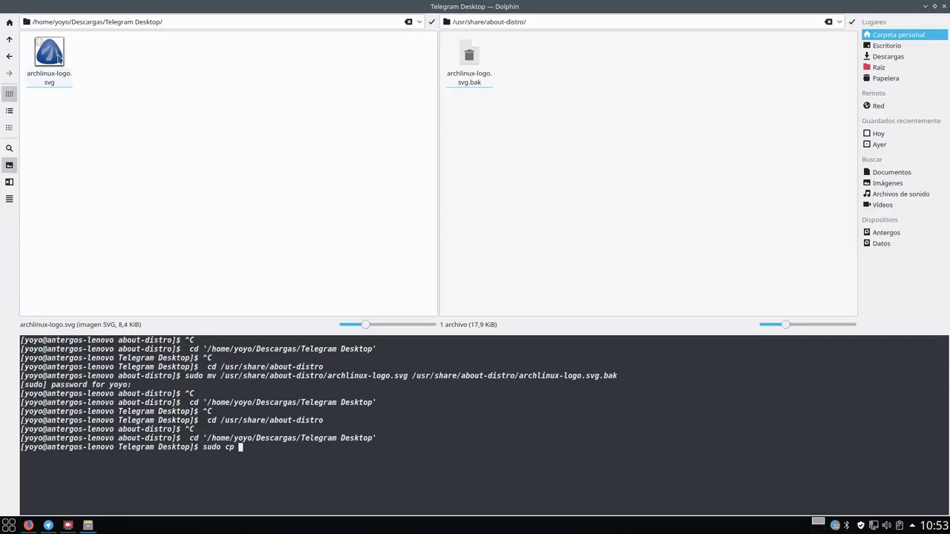
click(53, 59)
drag(57, 64, 362, 462)
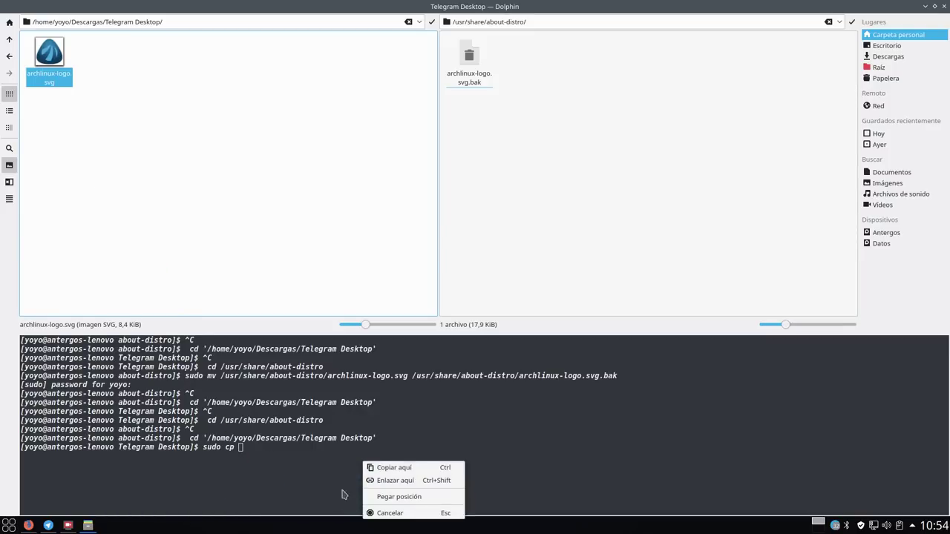
click(401, 498)
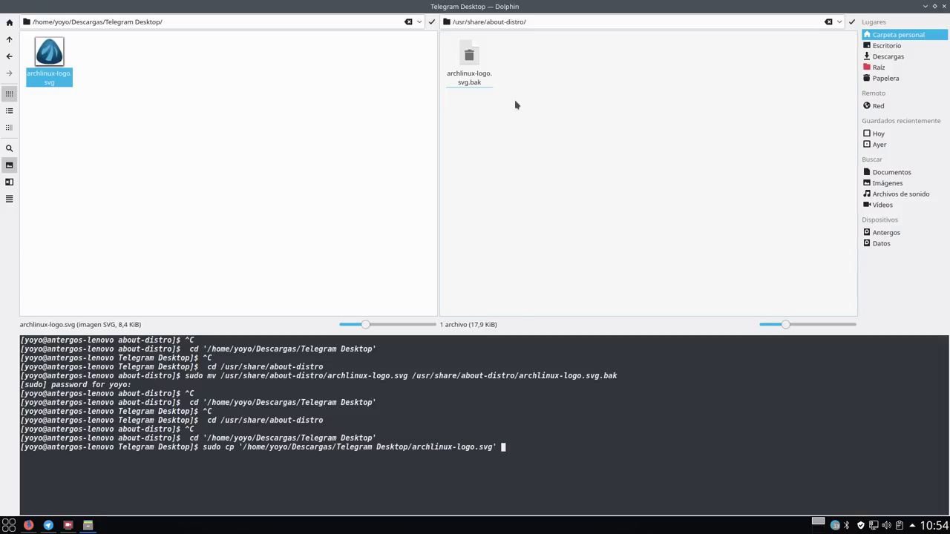
Copy the path /usr/share/about-distro/ from the about-distro pane's location bar and return to the Telegram Desktop pane's terminal prompt
drag(528, 22, 458, 22)
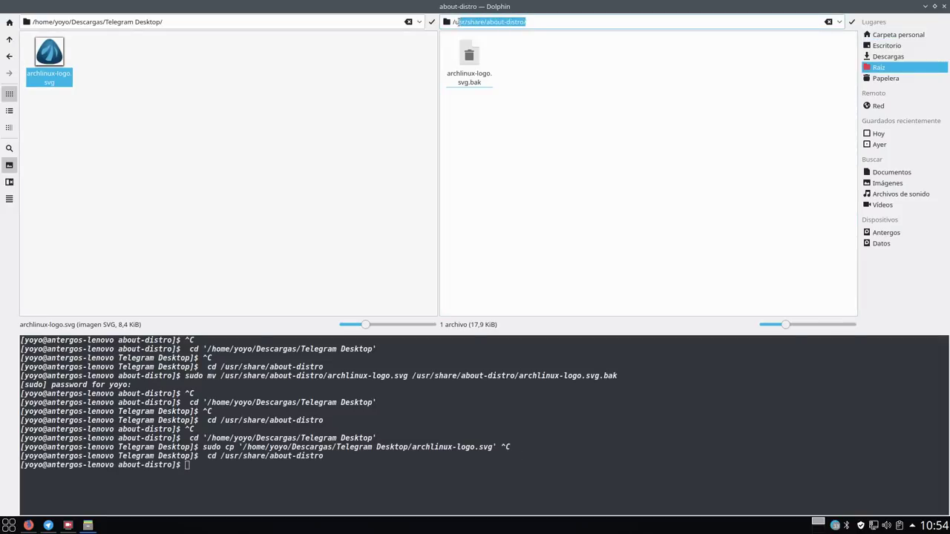
right_click(456, 22)
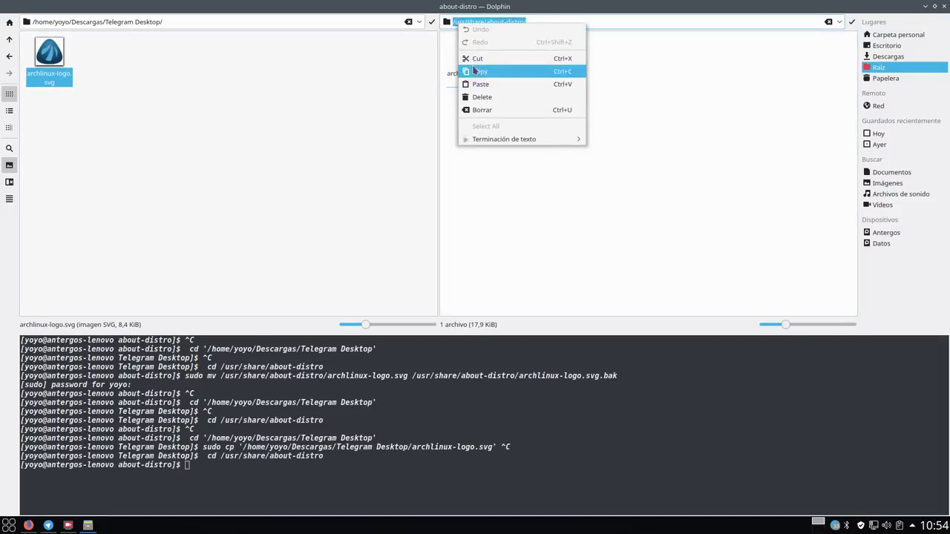
click(496, 71)
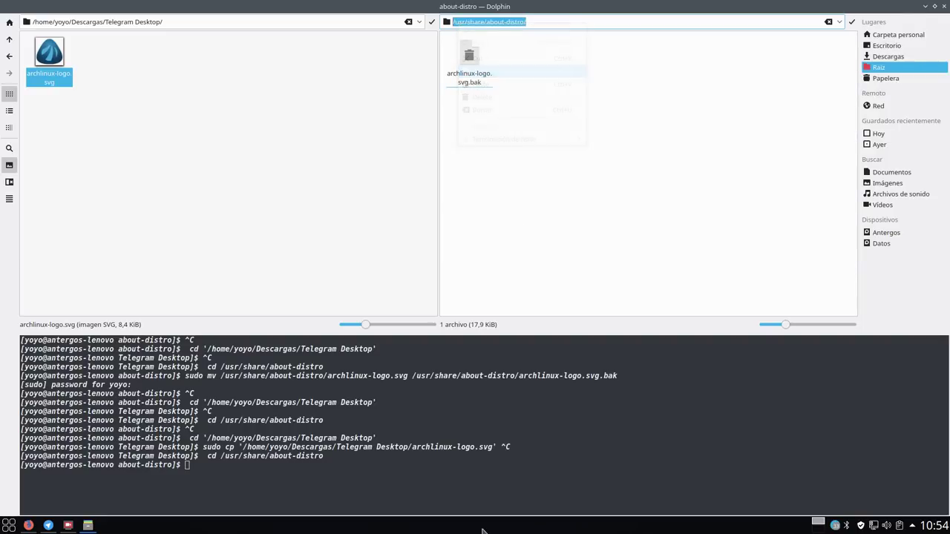
click(315, 485)
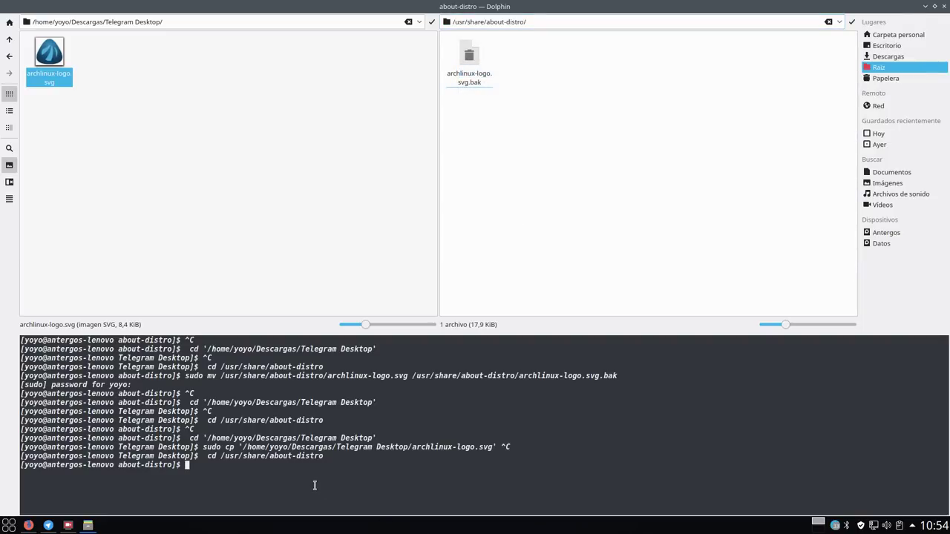
click(284, 207)
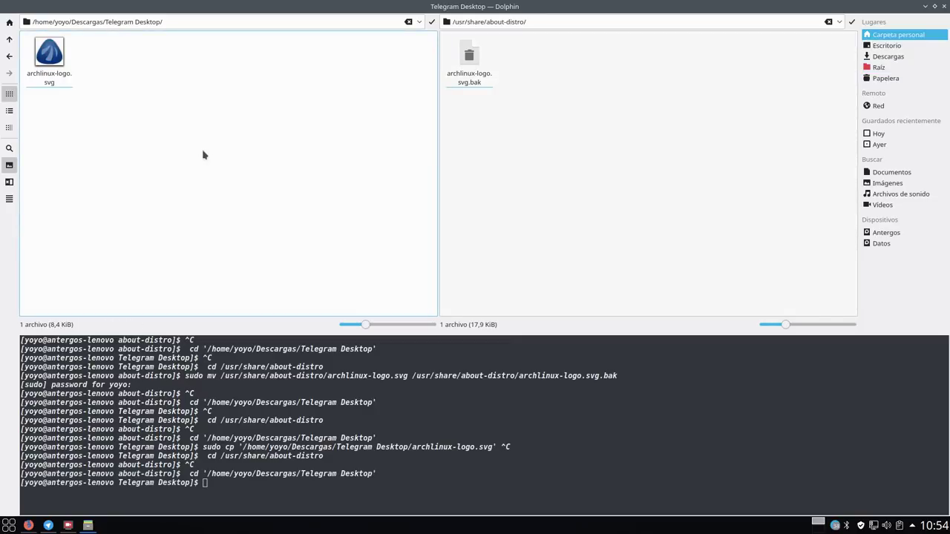
click(569, 160)
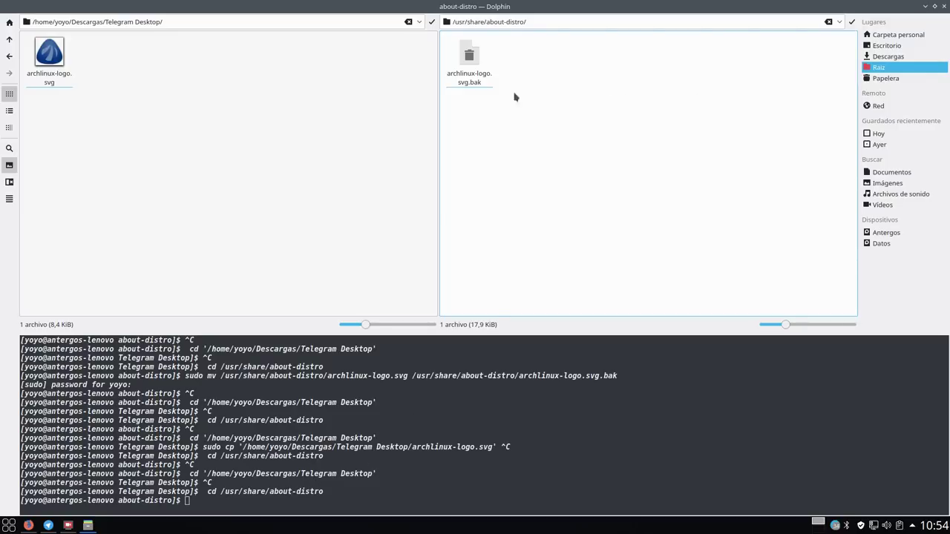
click(313, 117)
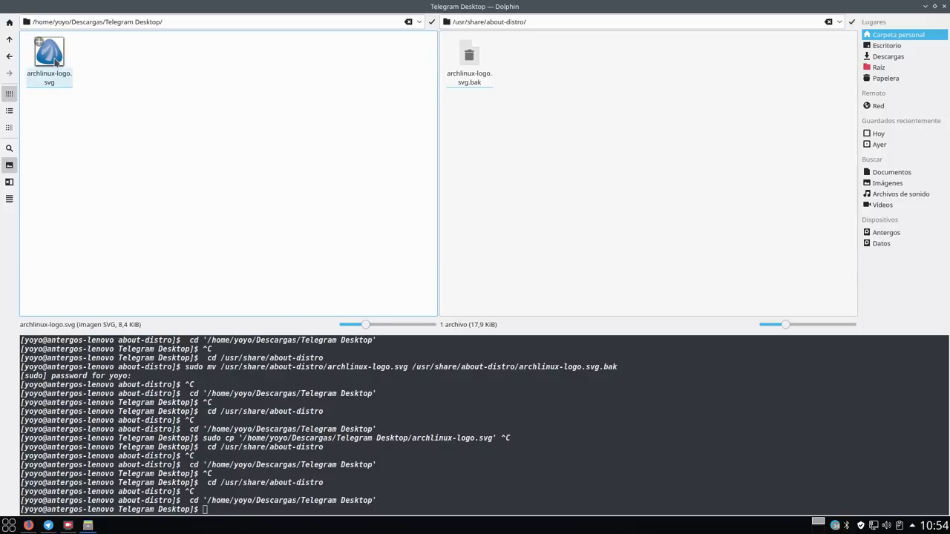
click(230, 509)
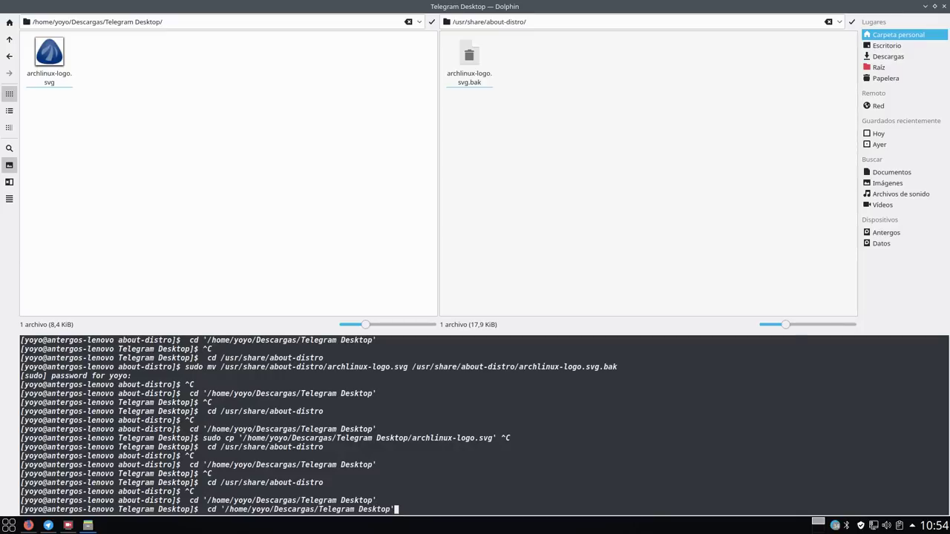
key(Up)
key(Up)
key(Up)
key(Up)
key(Up)
key(Up)
key(BackSpace)
key(BackSpace)
key(BackSpace)
key(BackSpace)
key(BackSpace)
key(BackSpace)
key(BackSpace)
key(BackSpace)
key(BackSpace)
key(BackSpace)
key(BackSpace)
key(BackSpace)
key(BackSpace)
key(BackSpace)
key(BackSpace)
key(BackSpace)
key(BackSpace)
key(BackSpace)
key(BackSpace)
key(BackSpace)
key(BackSpace)
key(BackSpace)
key(BackSpace)
key(BackSpace)
key(BackSpace)
key(BackSpace)
key(BackSpace)
key(BackSpace)
key(BackSpace)
key(BackSpace)
key(BackSpace)
key(BackSpace)
key(BackSpace)
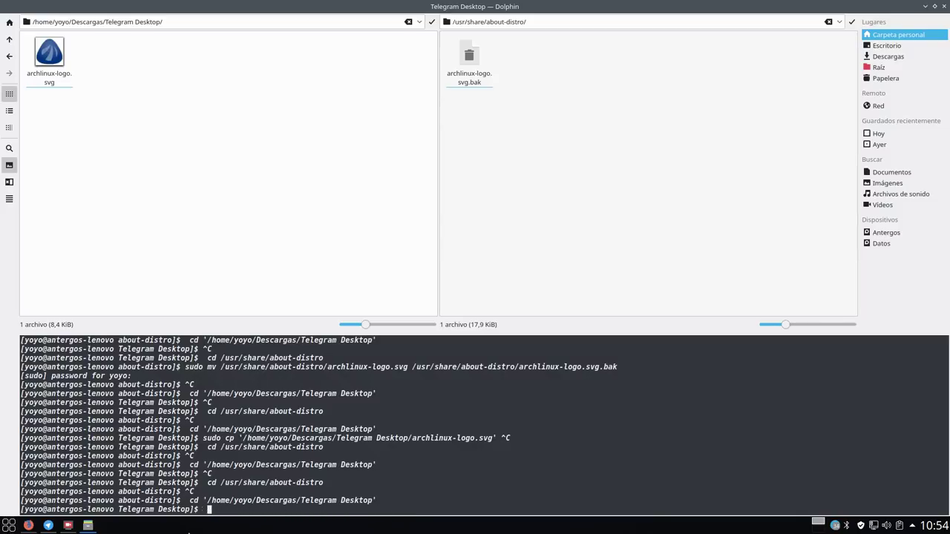
Copy archlinux-logo.svg from Telegram Desktop into /usr/share/about-distro/ with sudo cp, then check the copied file in the about-distro pane
text(sudo cp)
drag(54, 66, 455, 504)
click(470, 508)
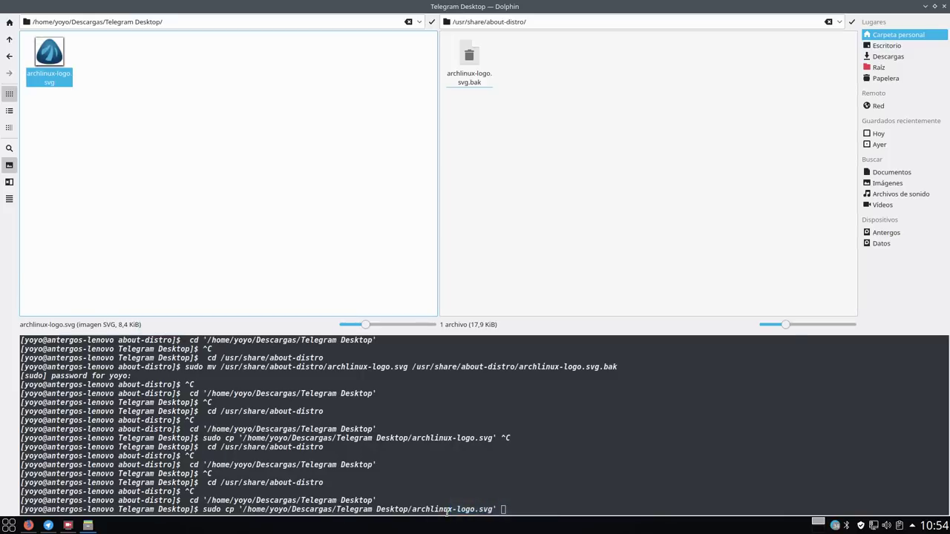
right_click(510, 504)
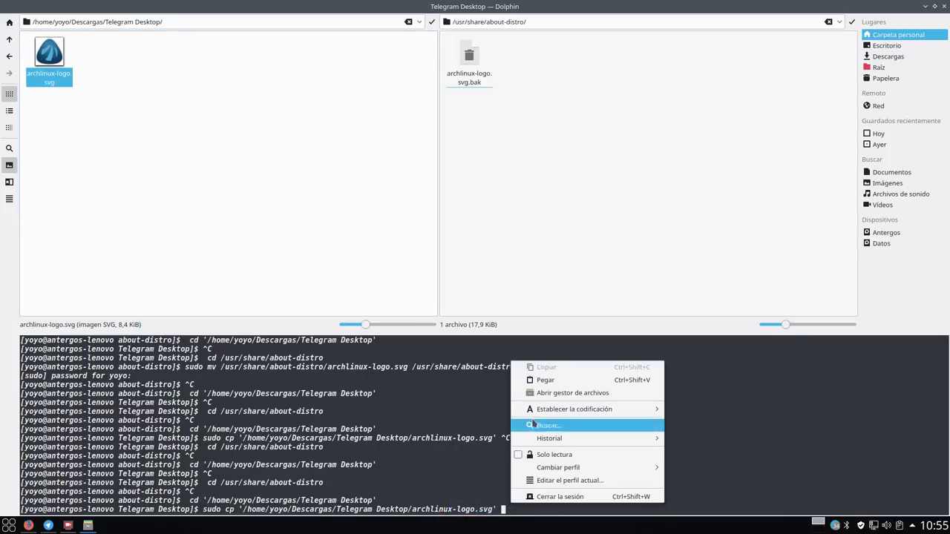
click(543, 381)
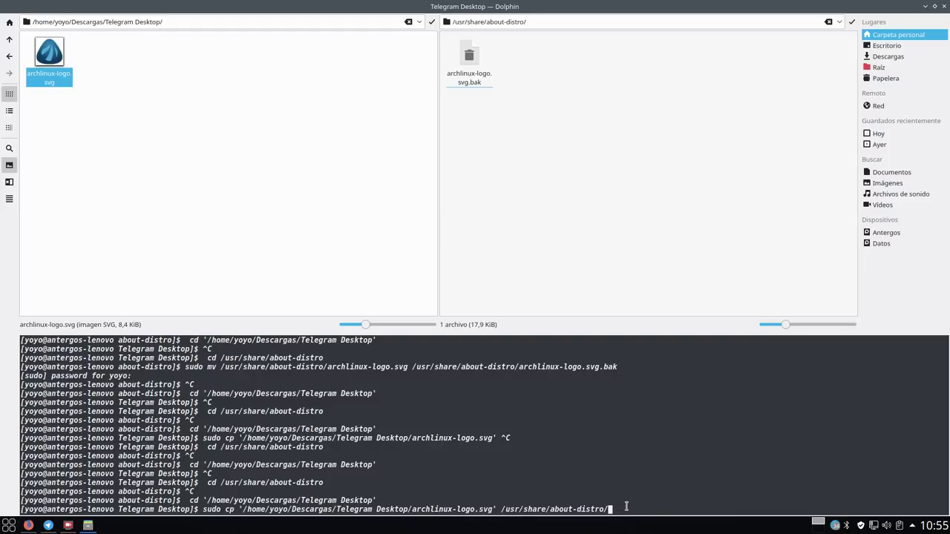
key(Return)
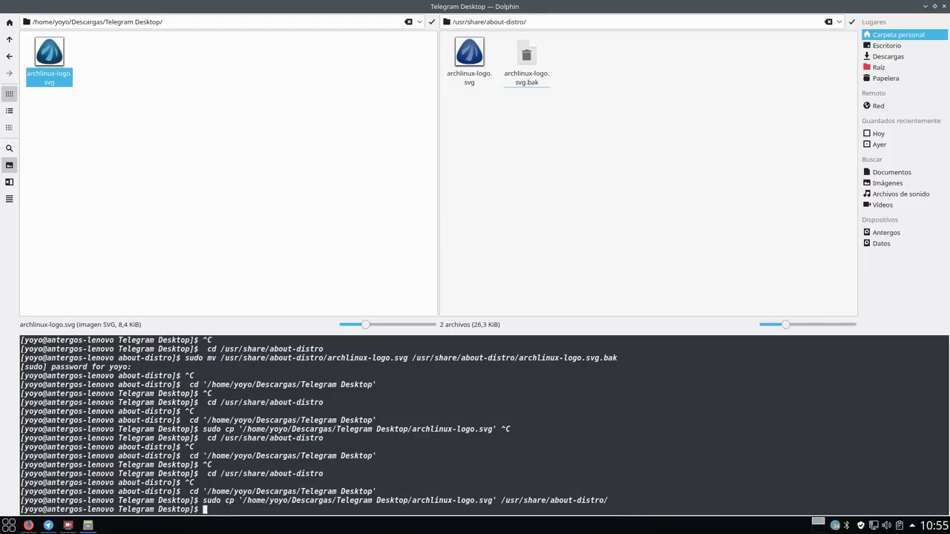
click(478, 58)
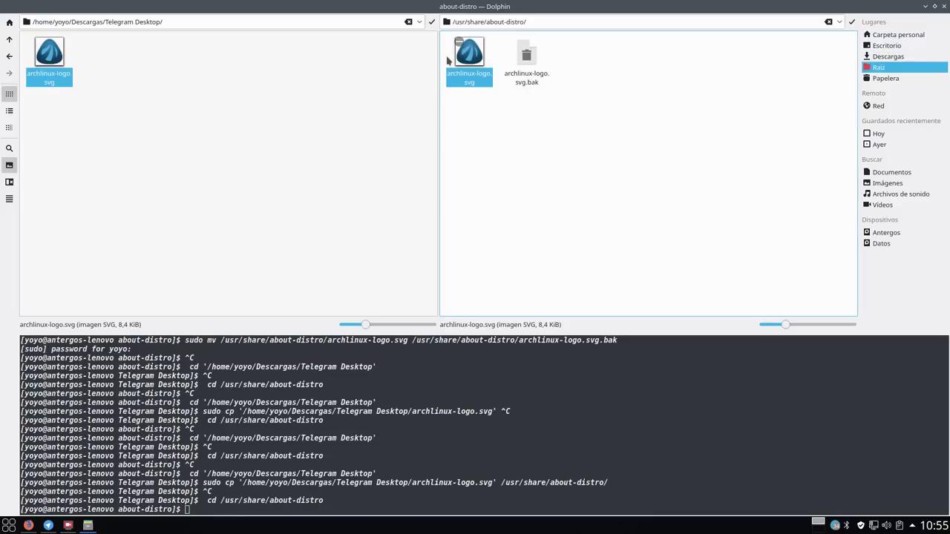
click(176, 131)
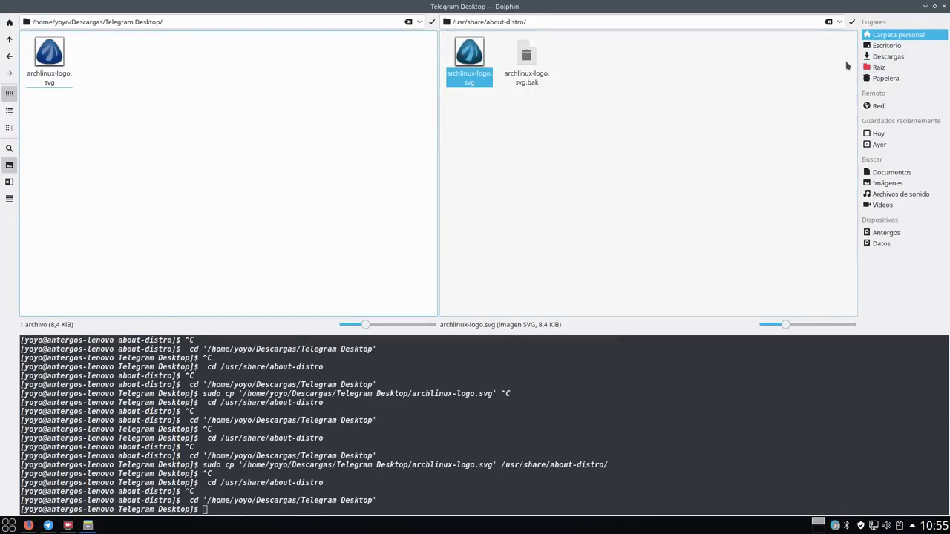
Minimise the file manager and open Centro de información to check the logo on the system information page, then minimise it
click(925, 6)
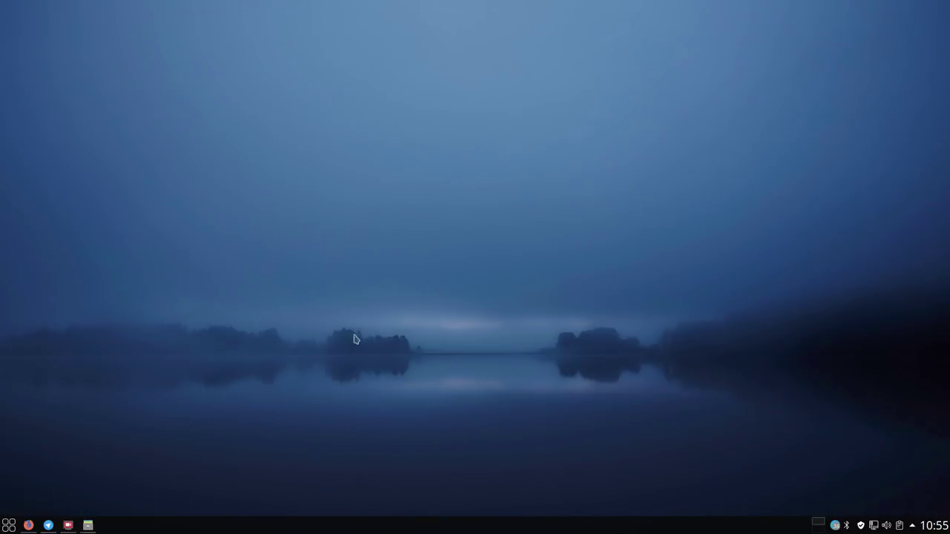
click(9, 528)
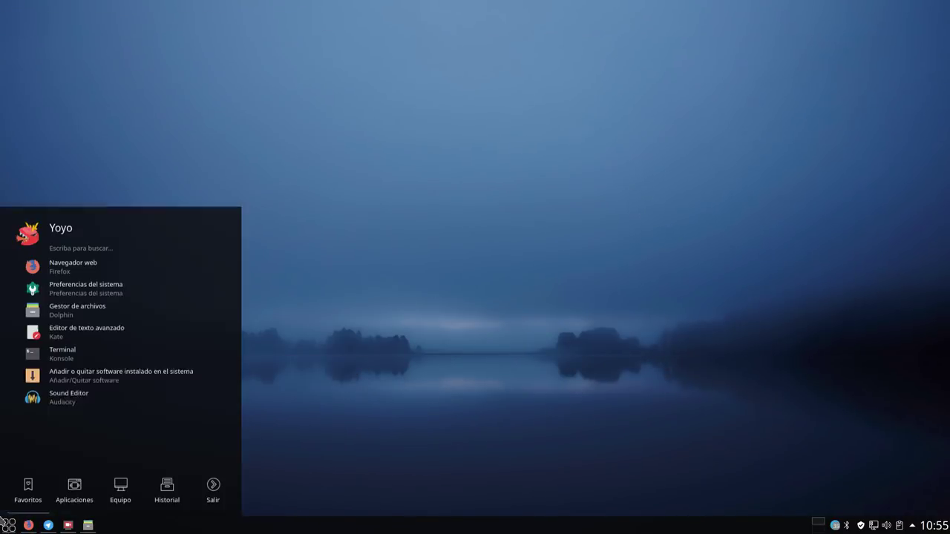
mouse_move(119, 490)
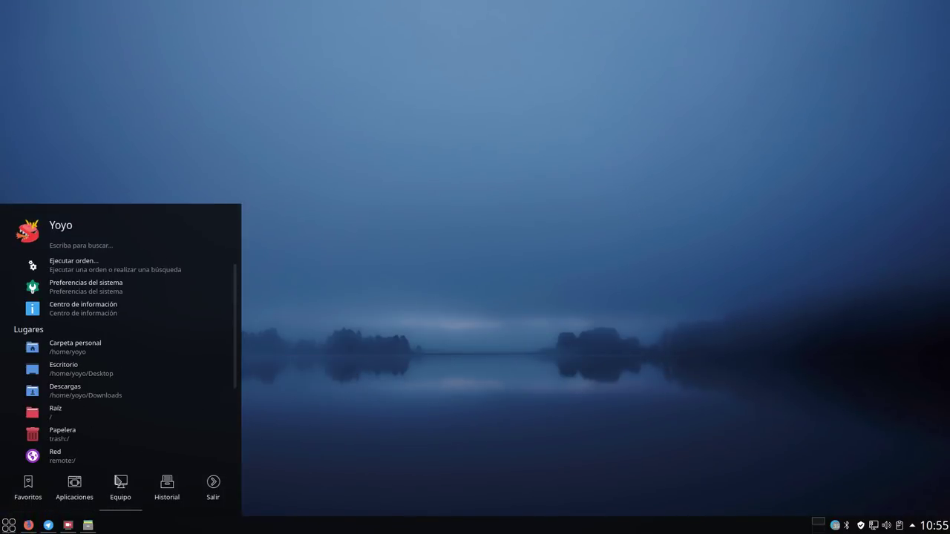
scroll(119, 482, down, 2)
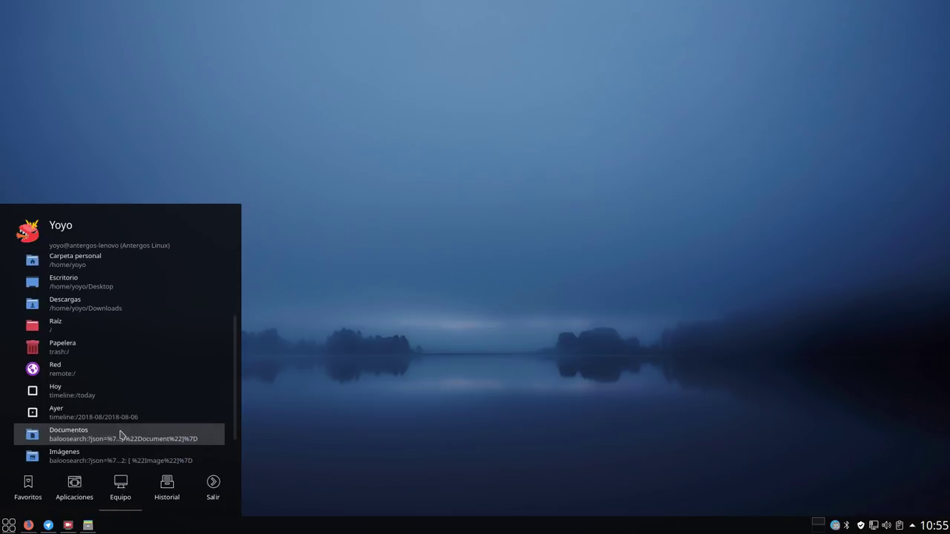
scroll(121, 434, up, 3)
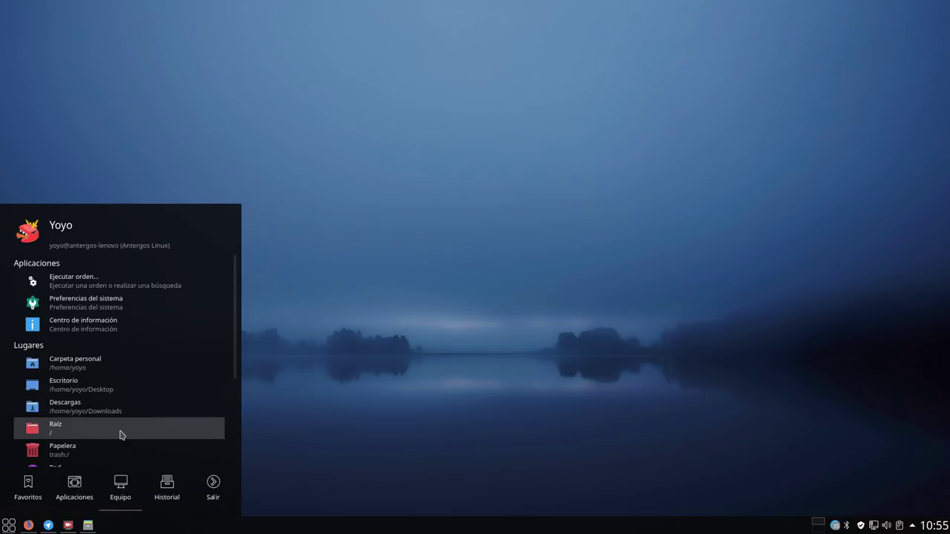
click(95, 327)
drag(280, 13, 545, 93)
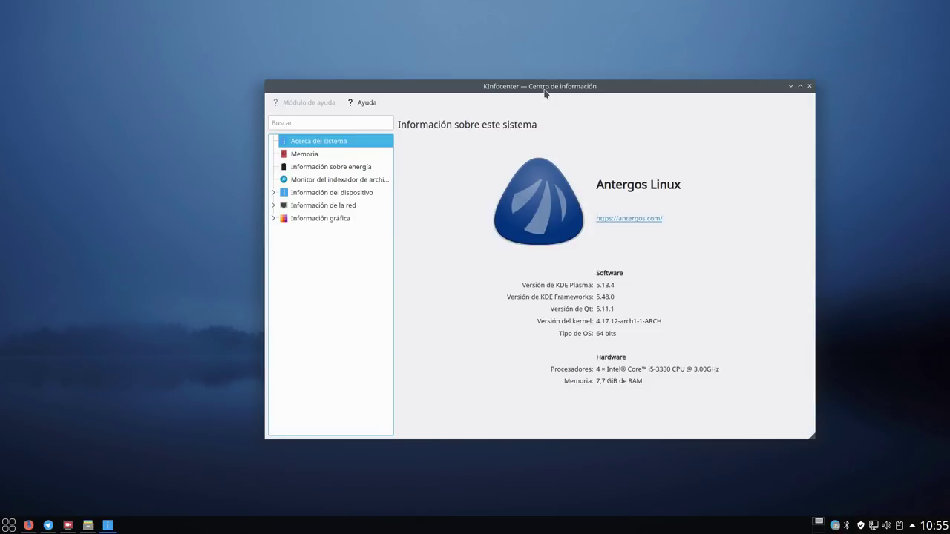
drag(644, 84, 592, 72)
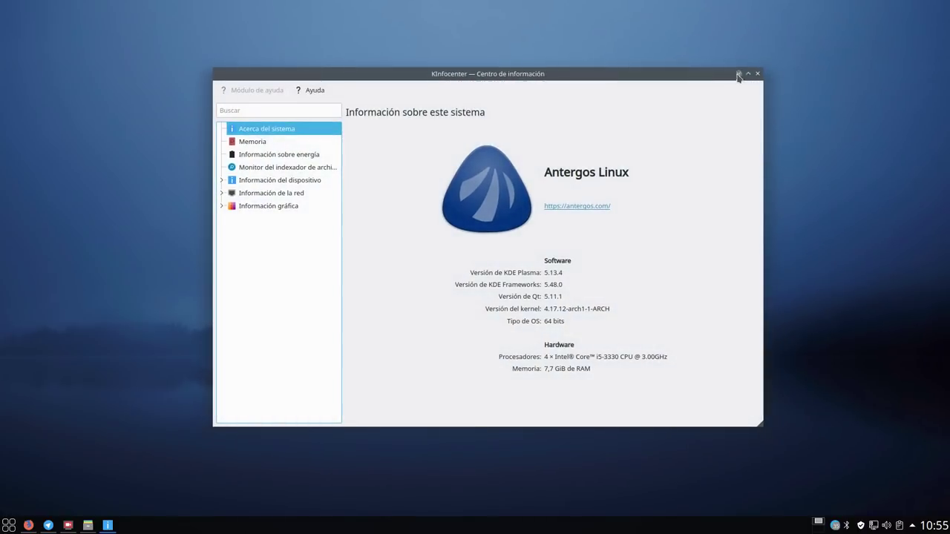
click(739, 74)
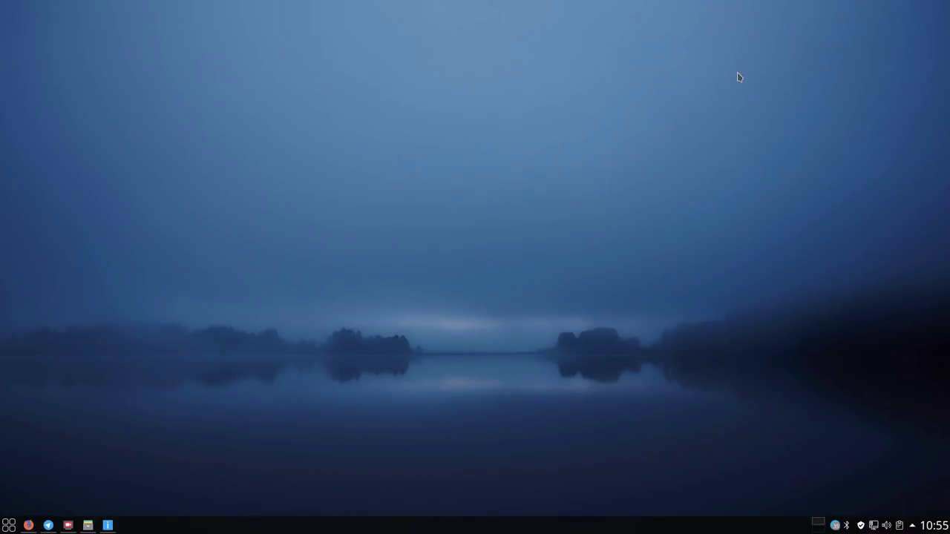
Restore Dolphin, hide its terminal and close the split view so that only the about-distro folder is kept
click(87, 525)
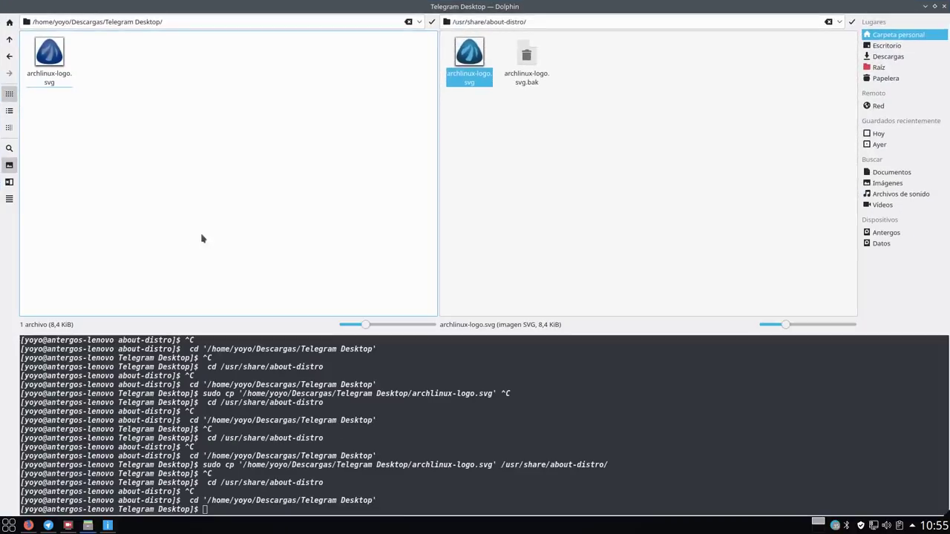
click(539, 174)
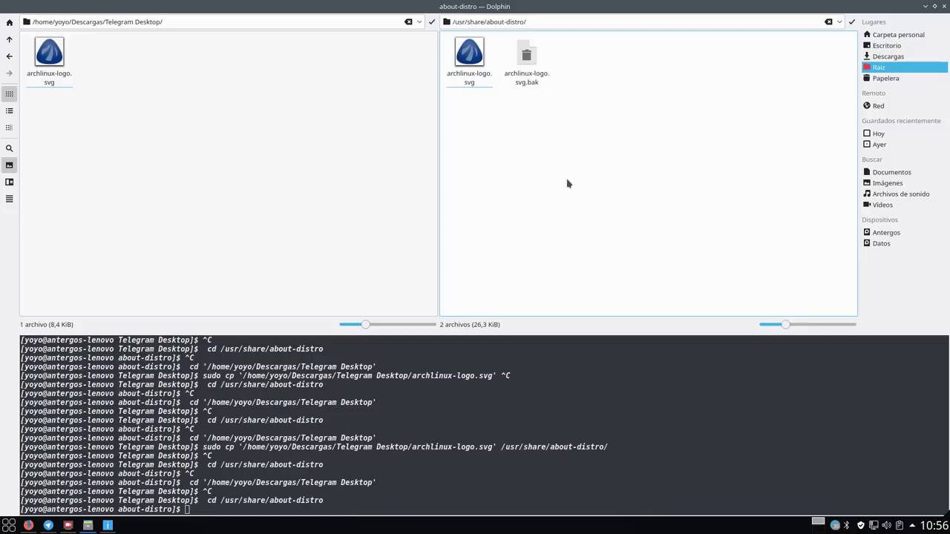
click(384, 206)
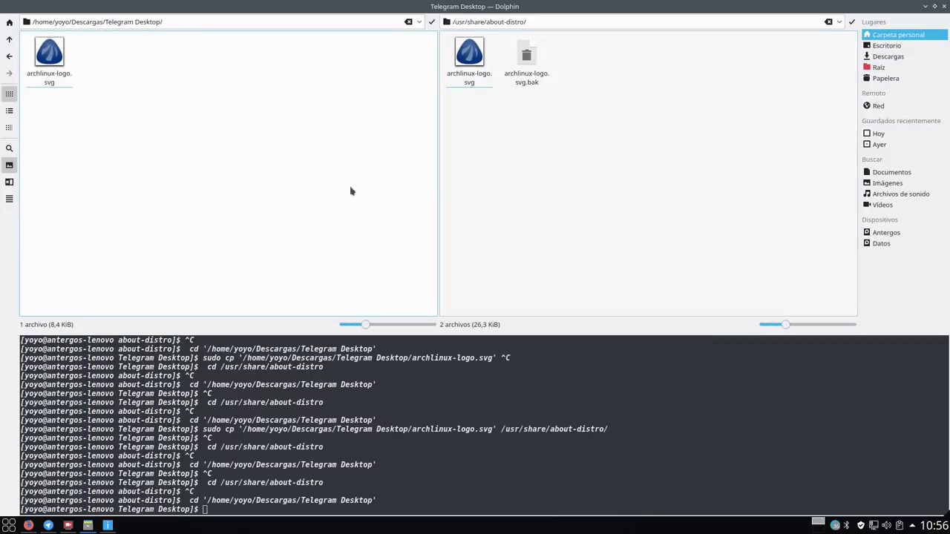
click(508, 164)
click(425, 301)
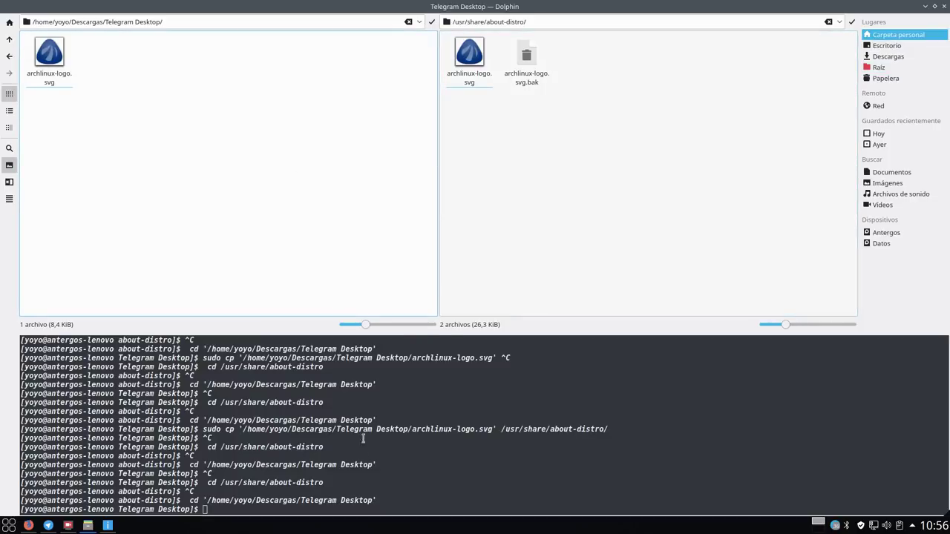
click(427, 504)
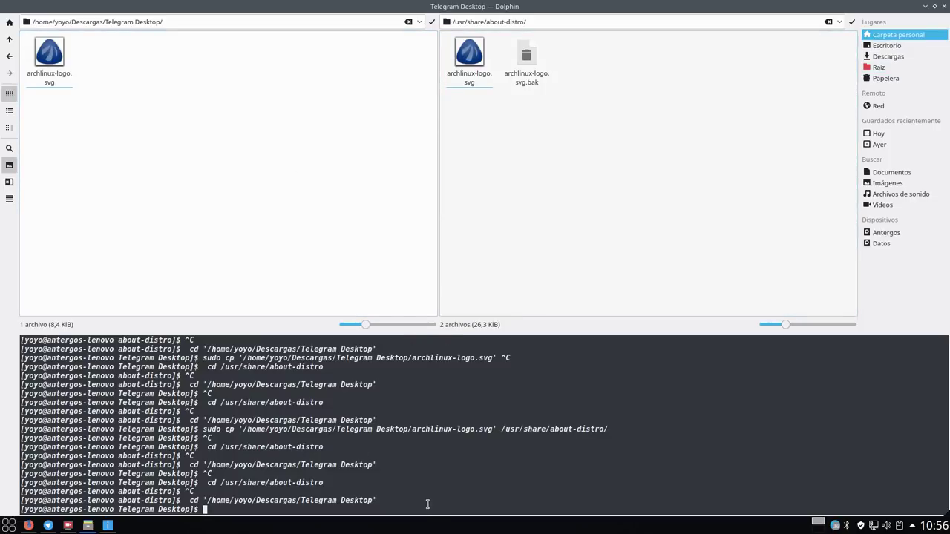
key(F4)
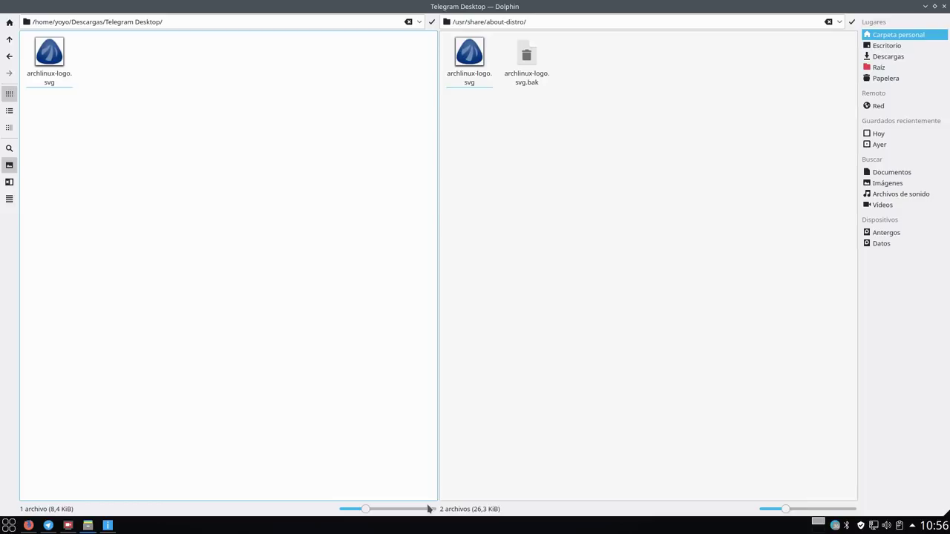
key(F3)
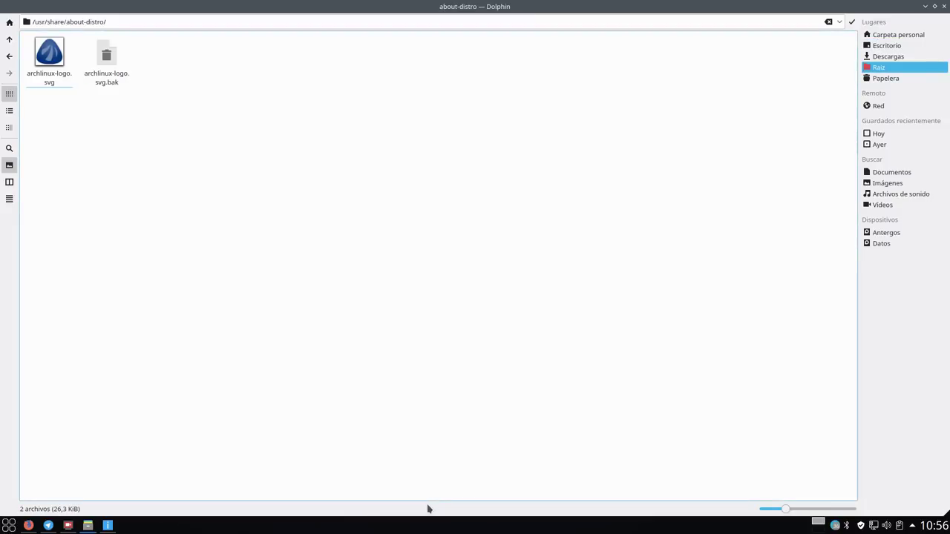
Return the location bar to breadcrumb view and close the file manager window
click(148, 20)
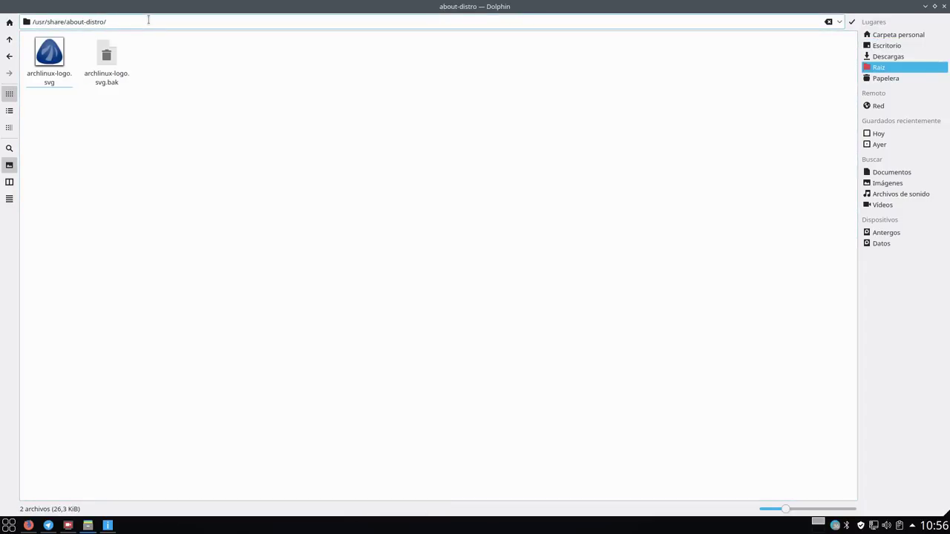
key(Escape)
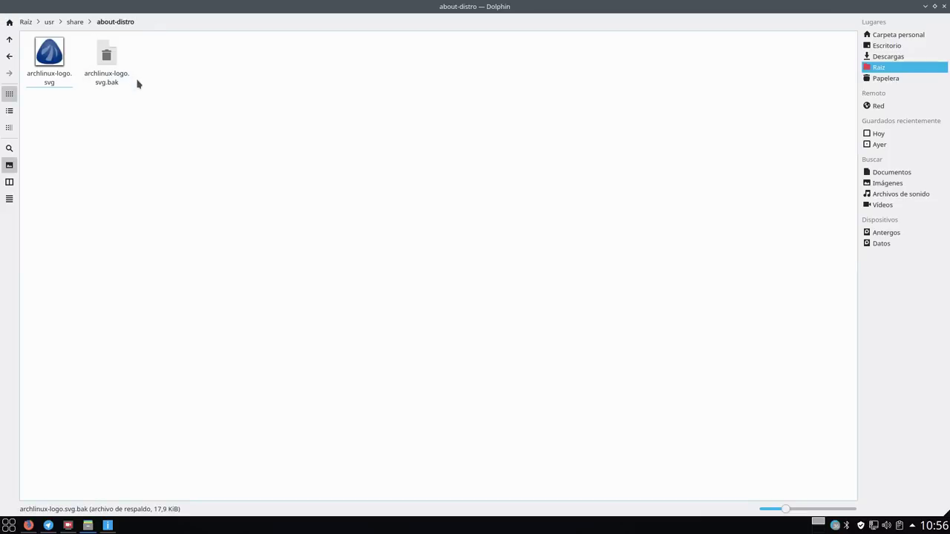
click(934, 6)
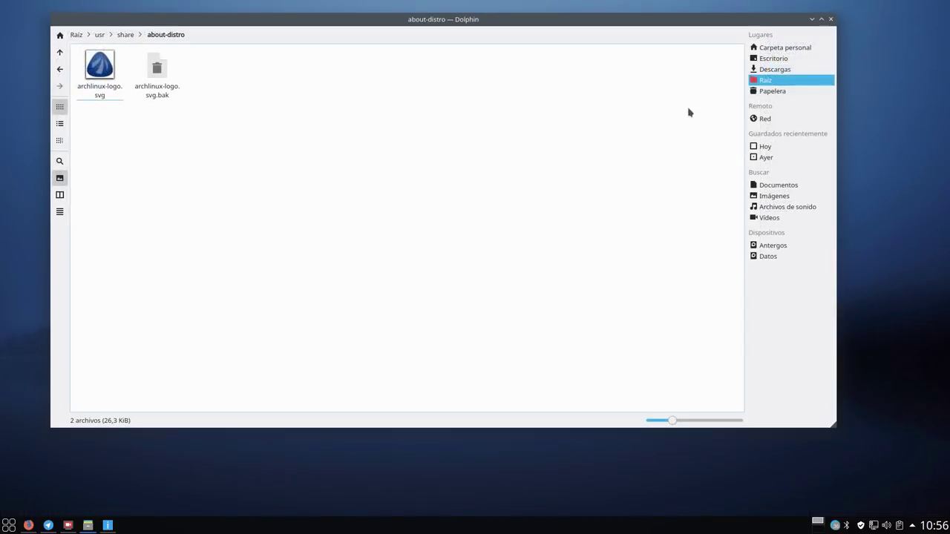
click(830, 18)
Bring up SimpleScreenRecorder and Centro de información and place the two windows side by side
click(68, 525)
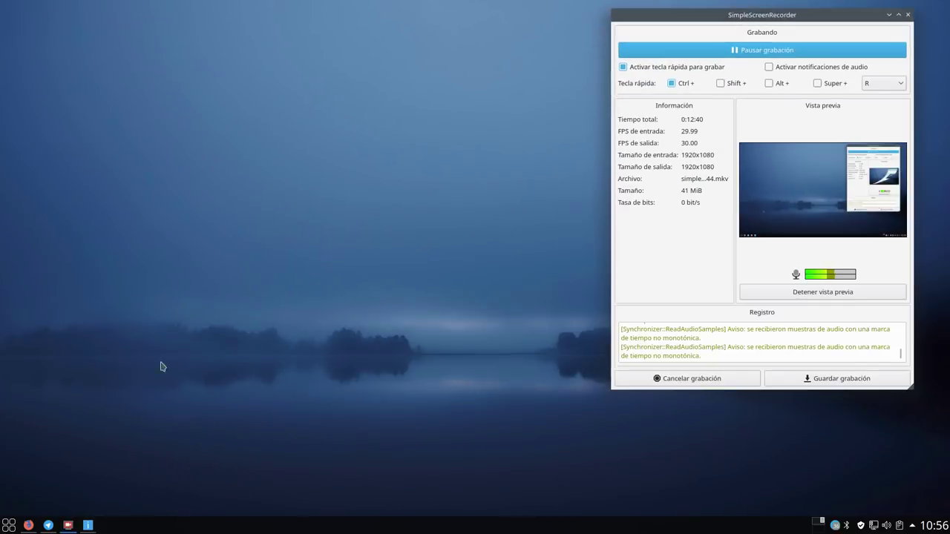
click(89, 525)
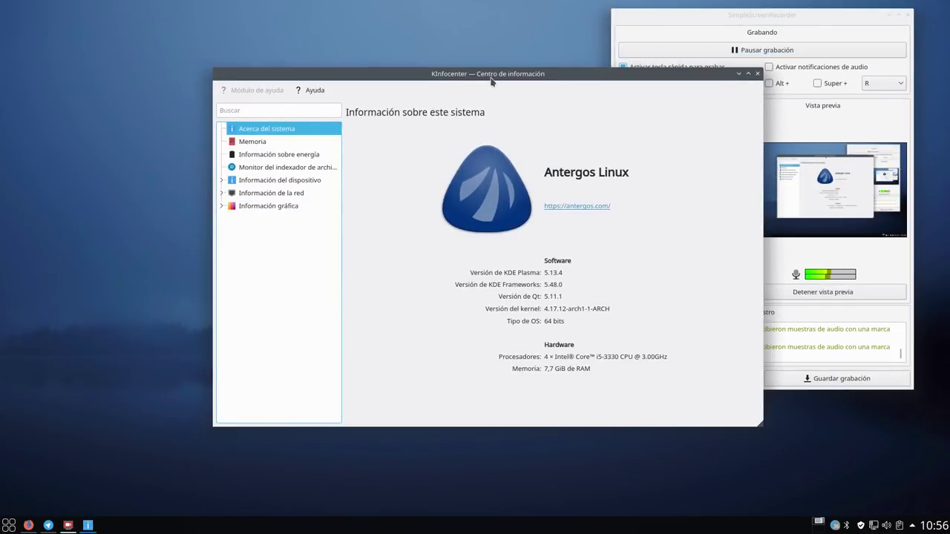
drag(492, 79, 302, 49)
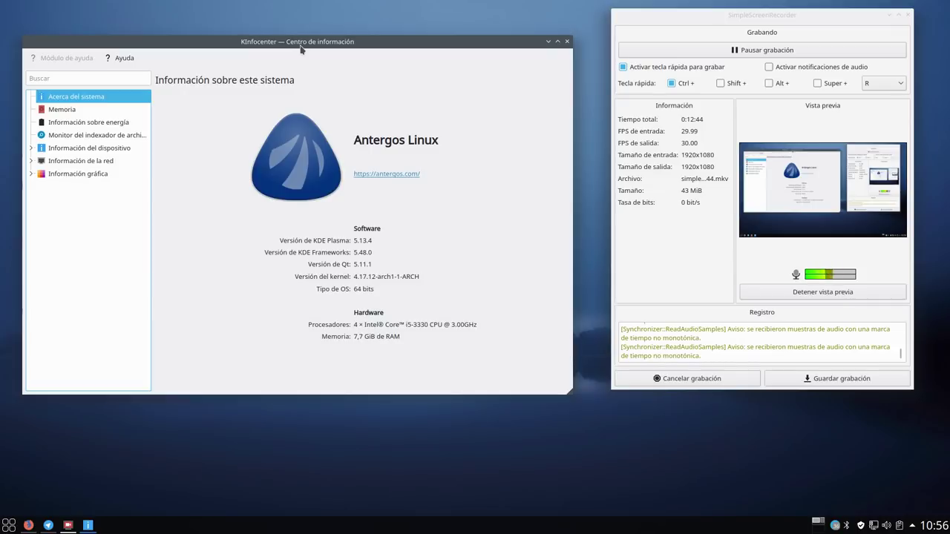